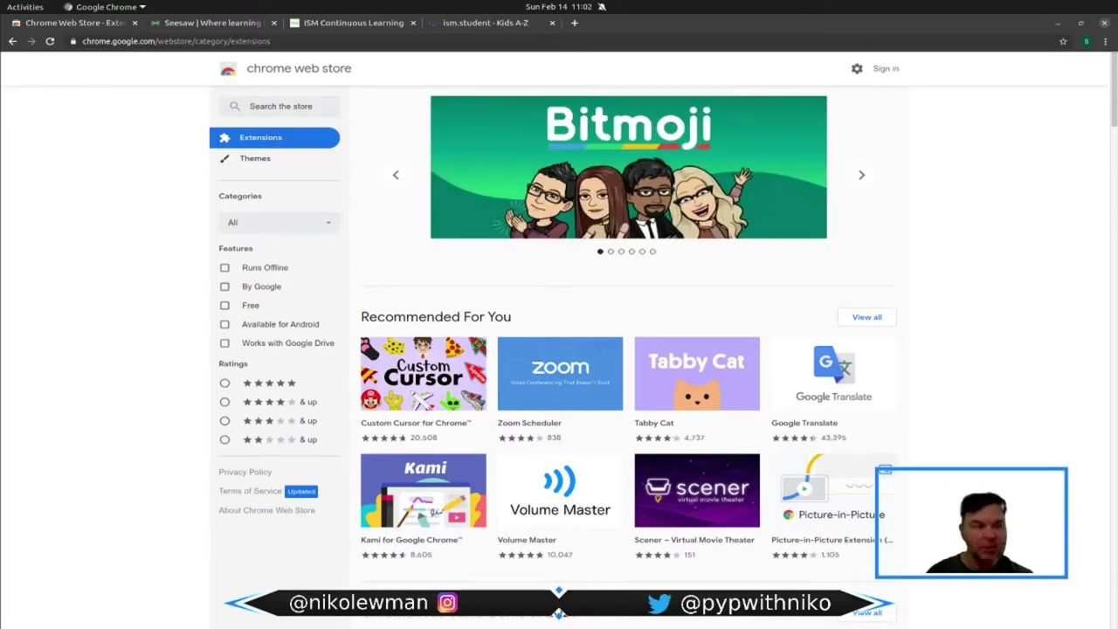
- Search the Web Store for 'Nimbus' and add Nimbus Screenshot & Screen Video Recorder to Chrome
left_click(258, 105)
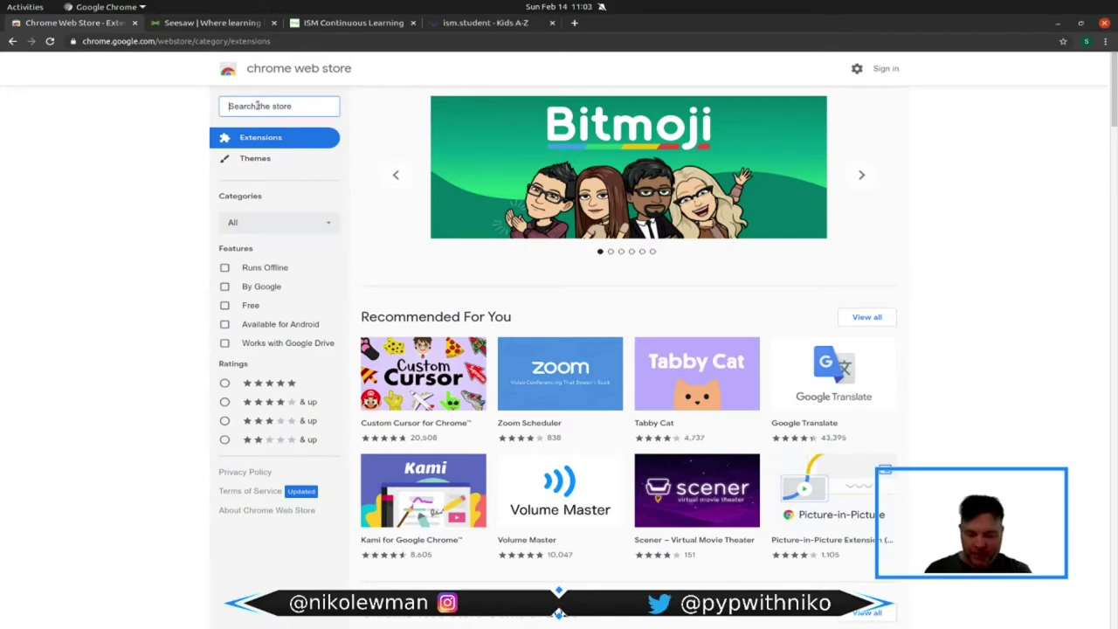
type("Nimbus")
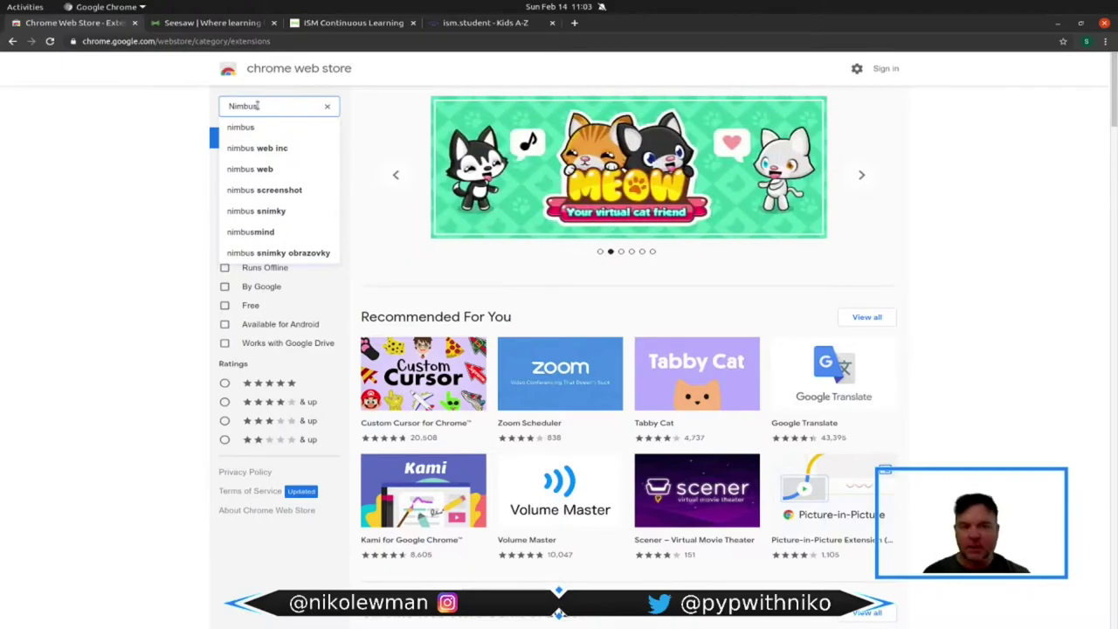
left_click(263, 190)
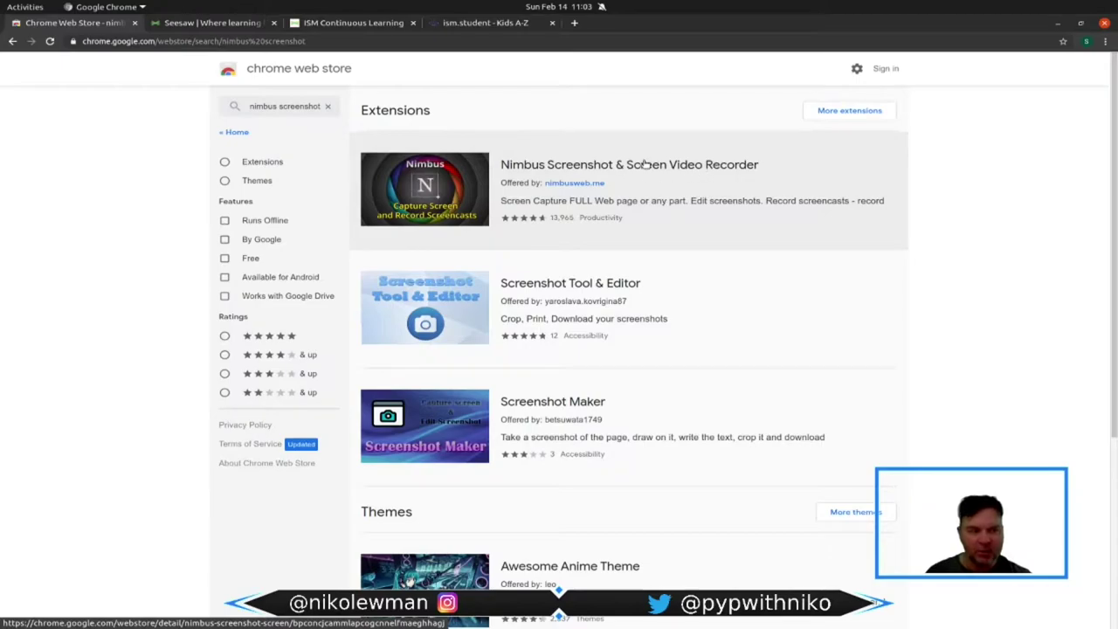
left_click(644, 163)
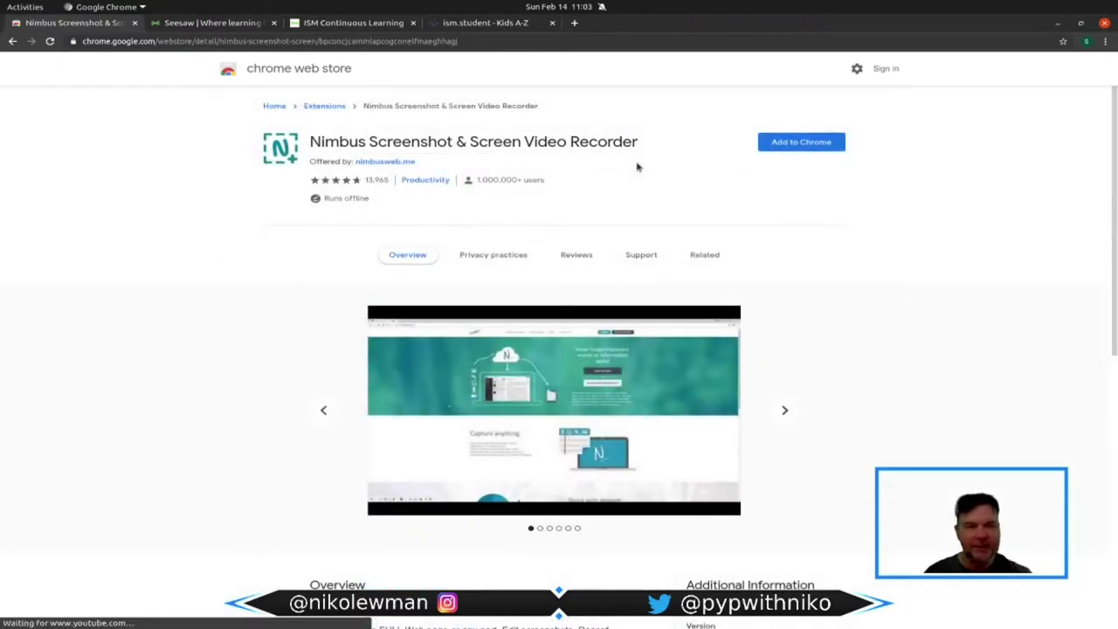
left_click(793, 142)
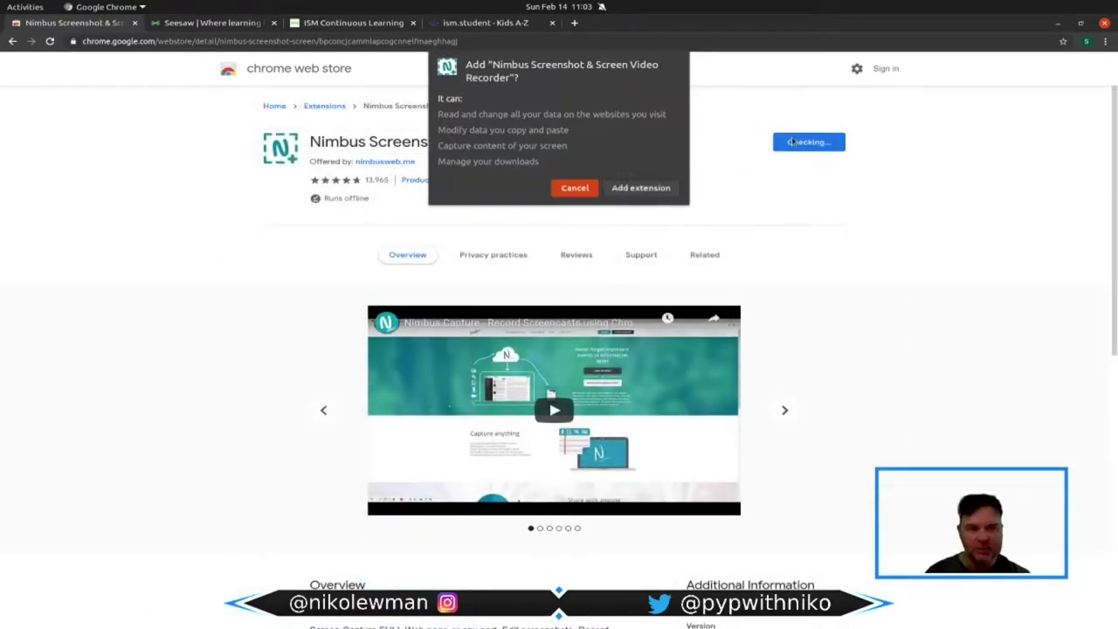
left_click(645, 188)
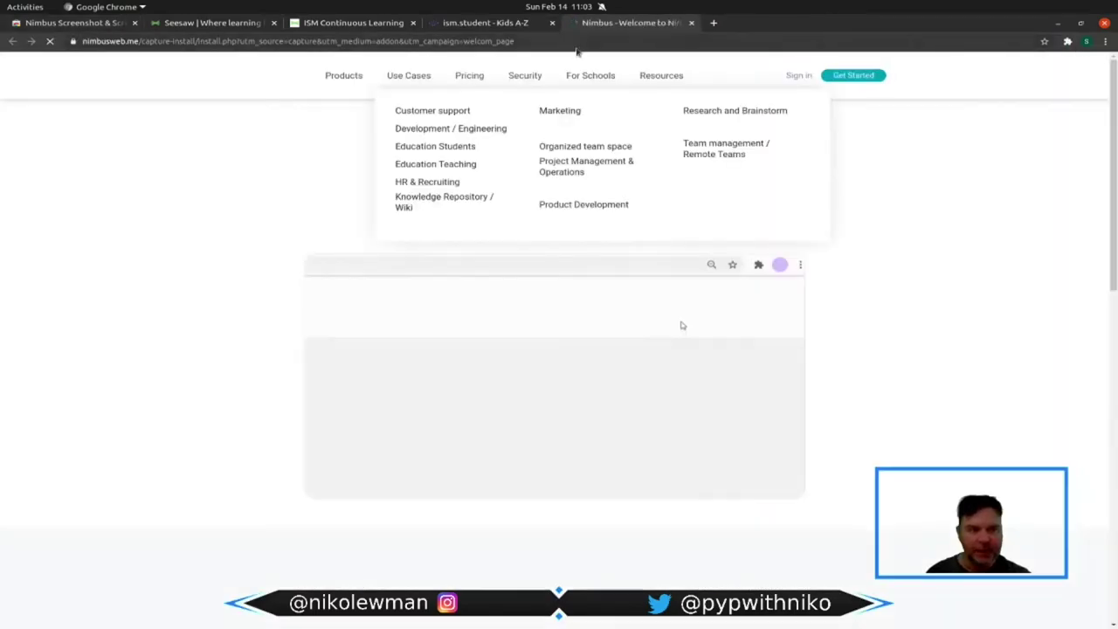
- Pin Nimbus Screenshot to the Chrome toolbar and check its capture options popup
mouse_move(670, 89)
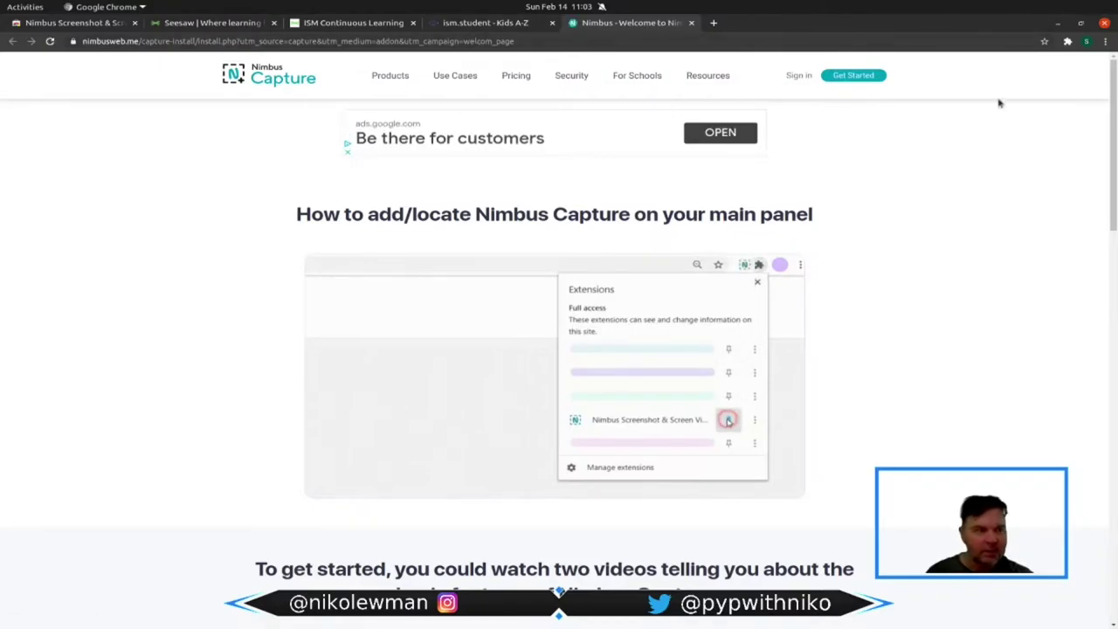
left_click(1068, 42)
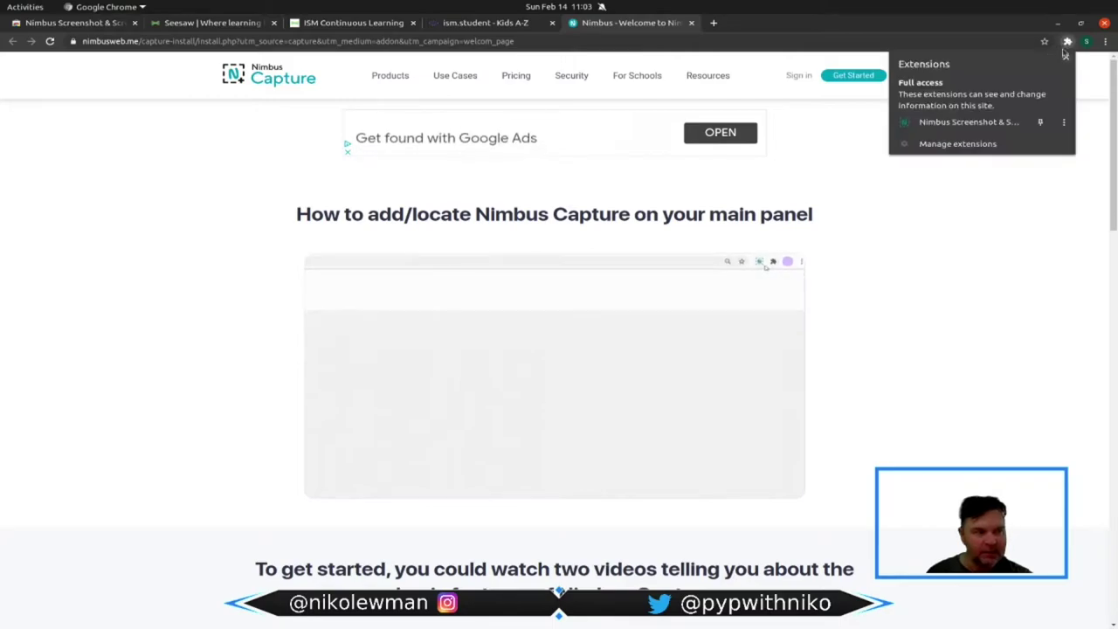
left_click(1040, 123)
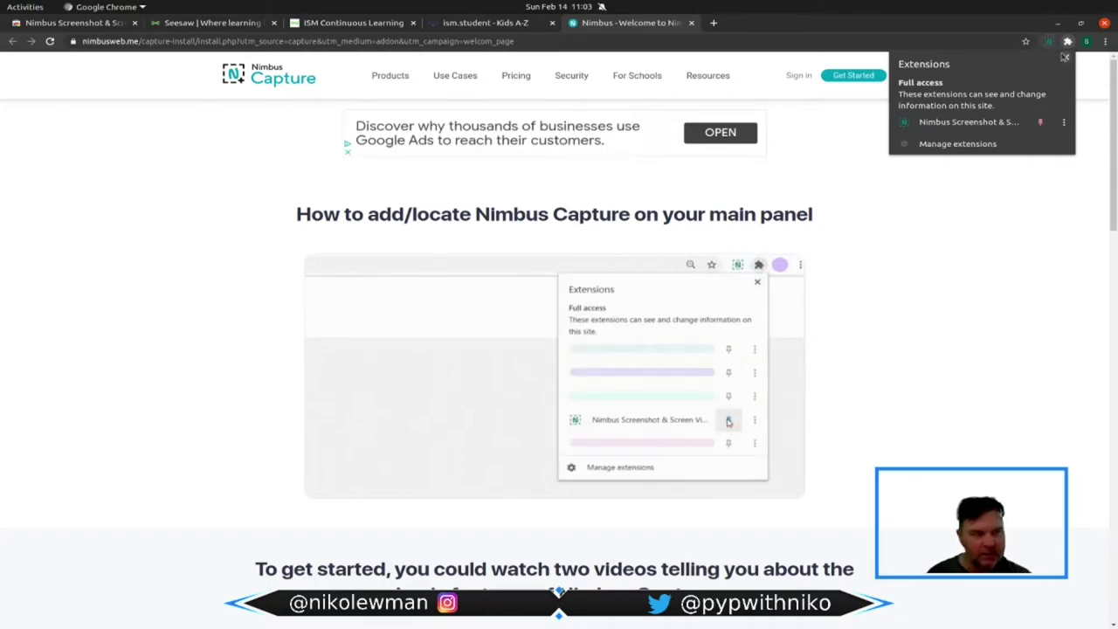
left_click(1067, 43)
left_click(1050, 42)
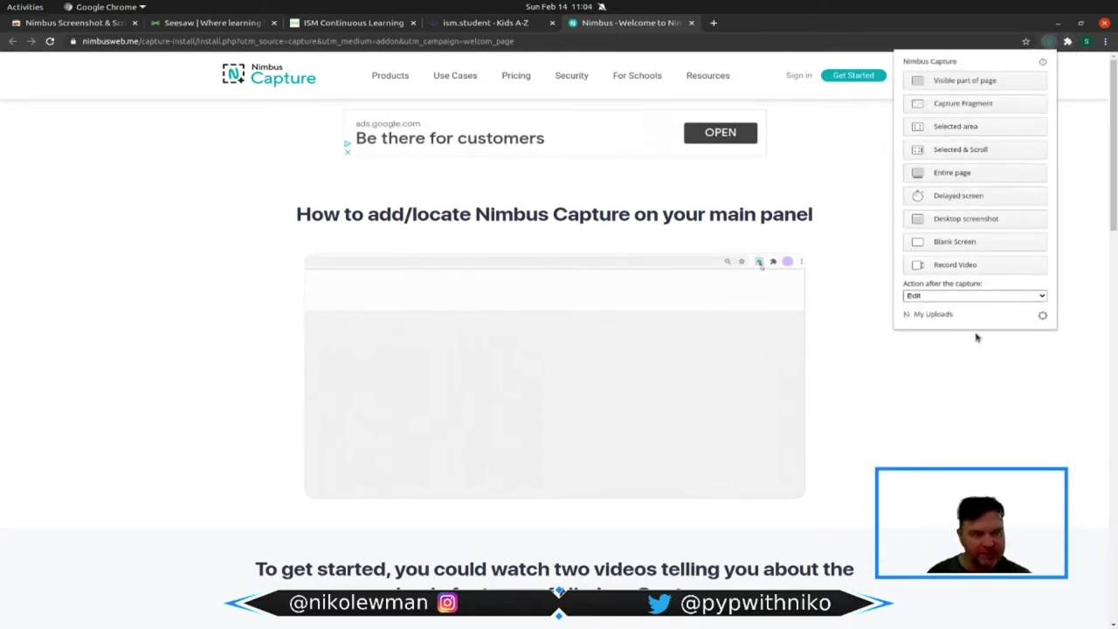
left_click(1050, 43)
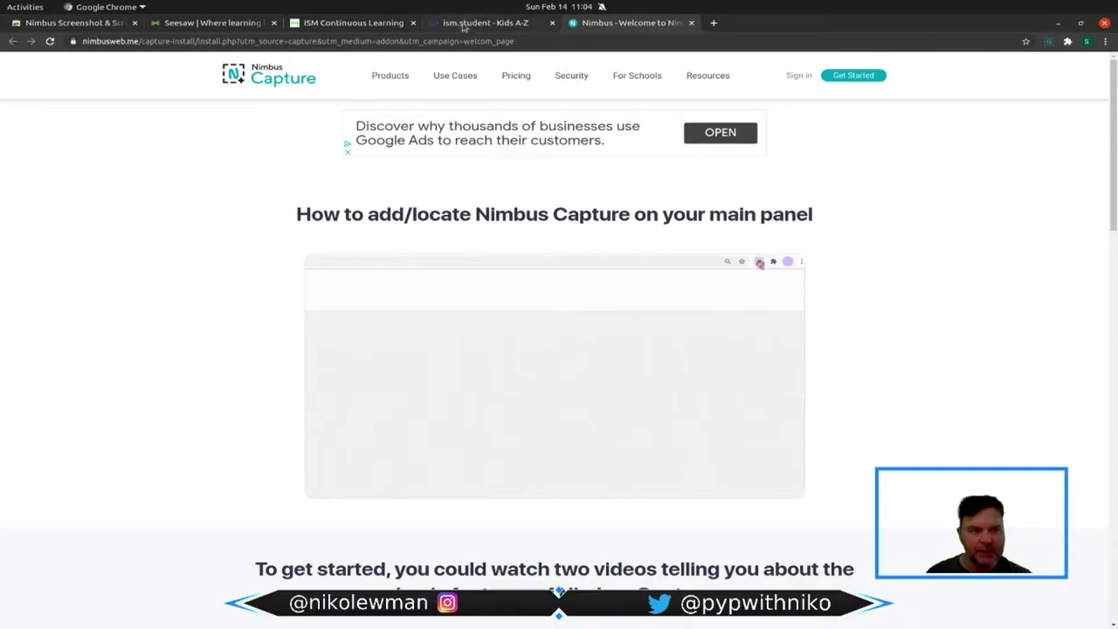
- In the Kids A-Z Reading Room, open 'Goldilocks and the Other Three Bears' to its cover
left_click(472, 22)
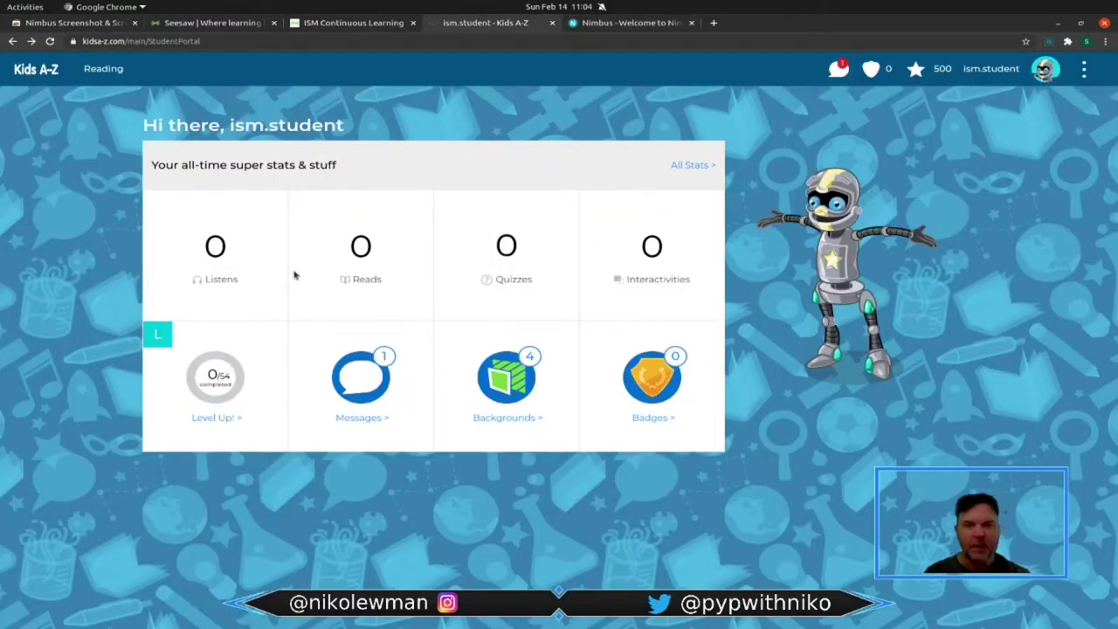
mouse_move(90, 75)
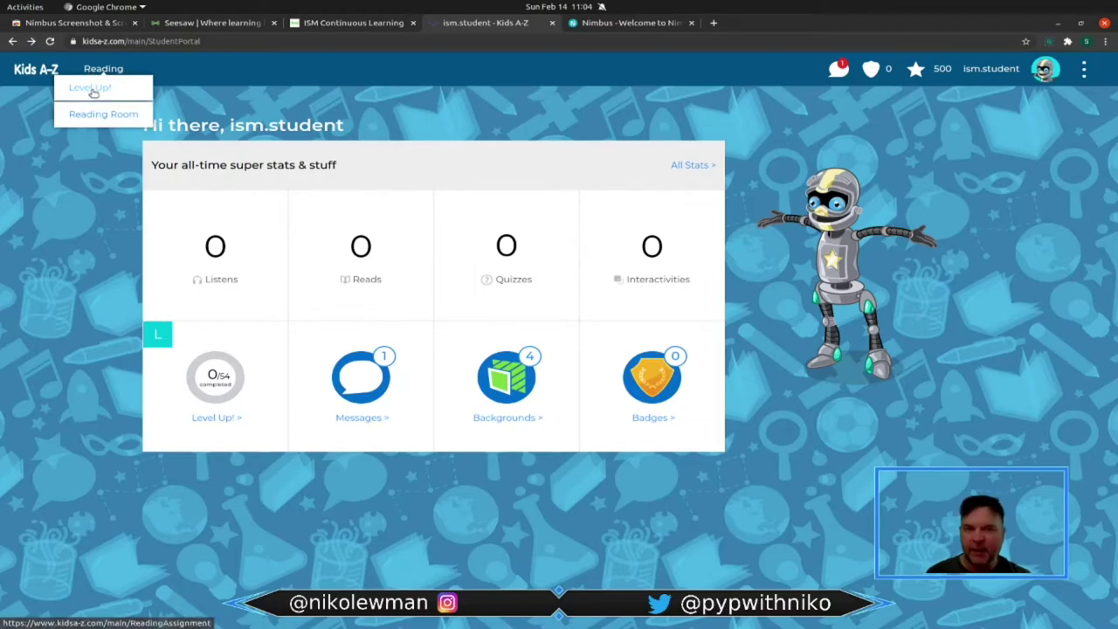
left_click(91, 114)
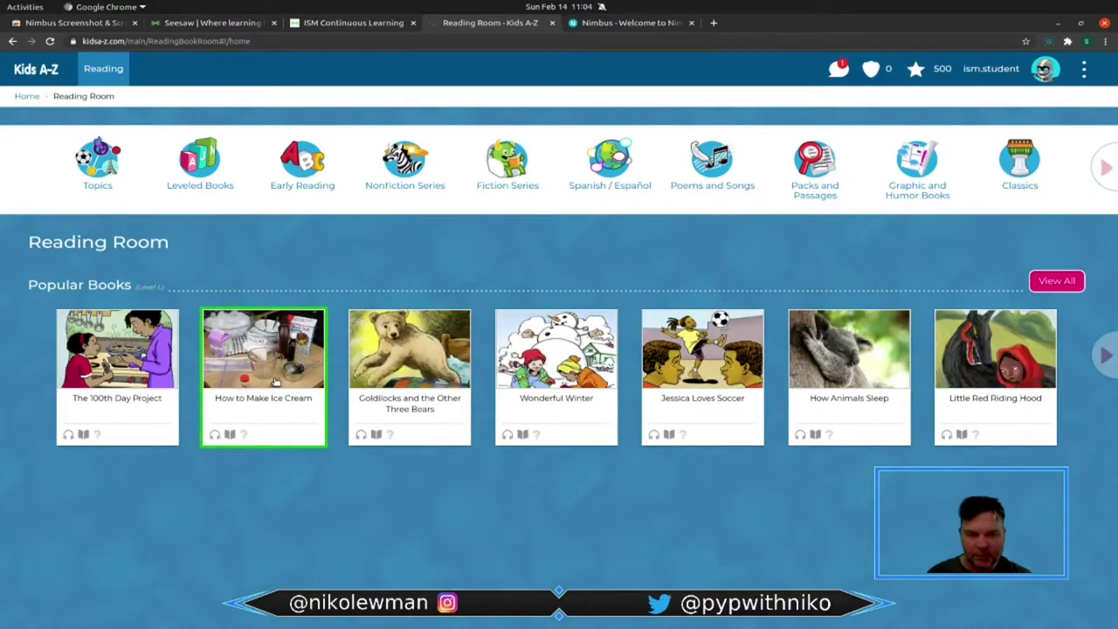
left_click(416, 359)
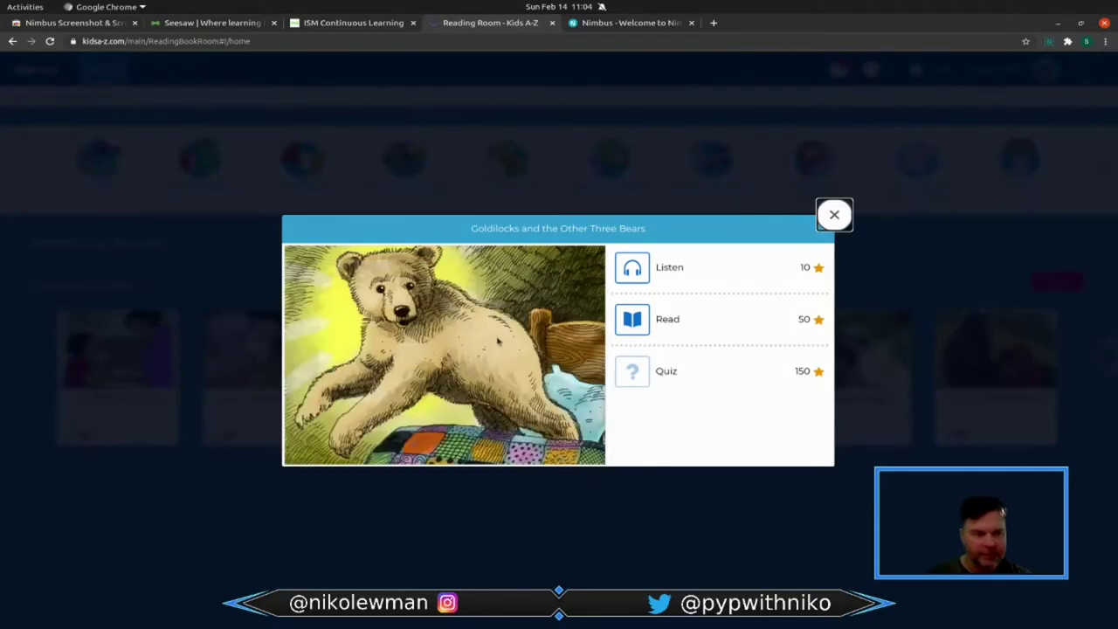
left_click(626, 321)
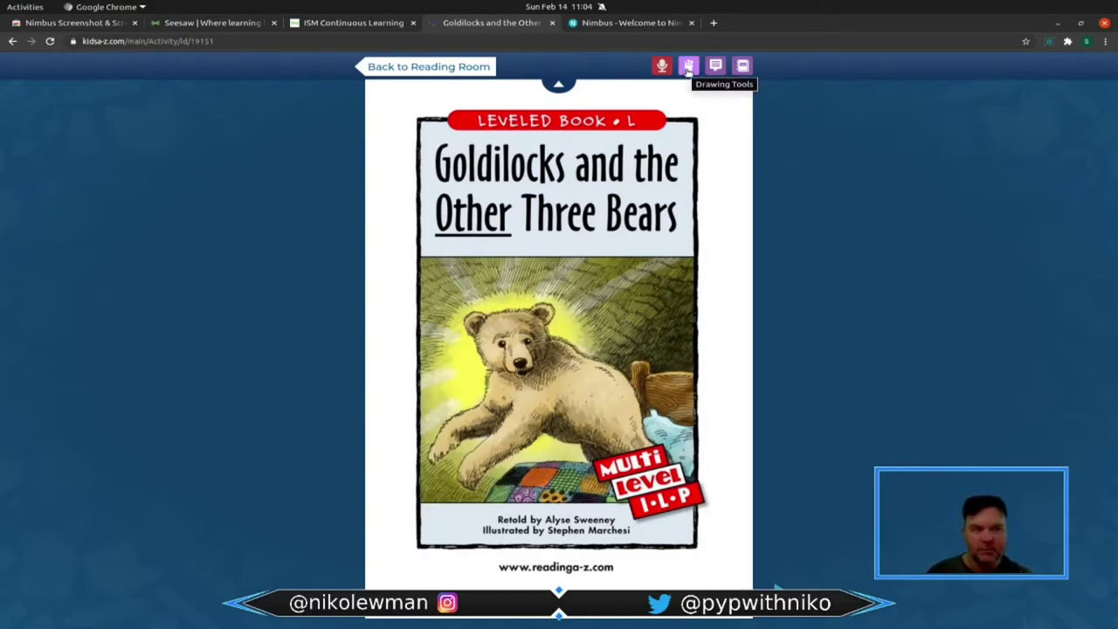
- Highlight 'Other Three Bears' in the cover title with the yellow highlighter
left_click(743, 66)
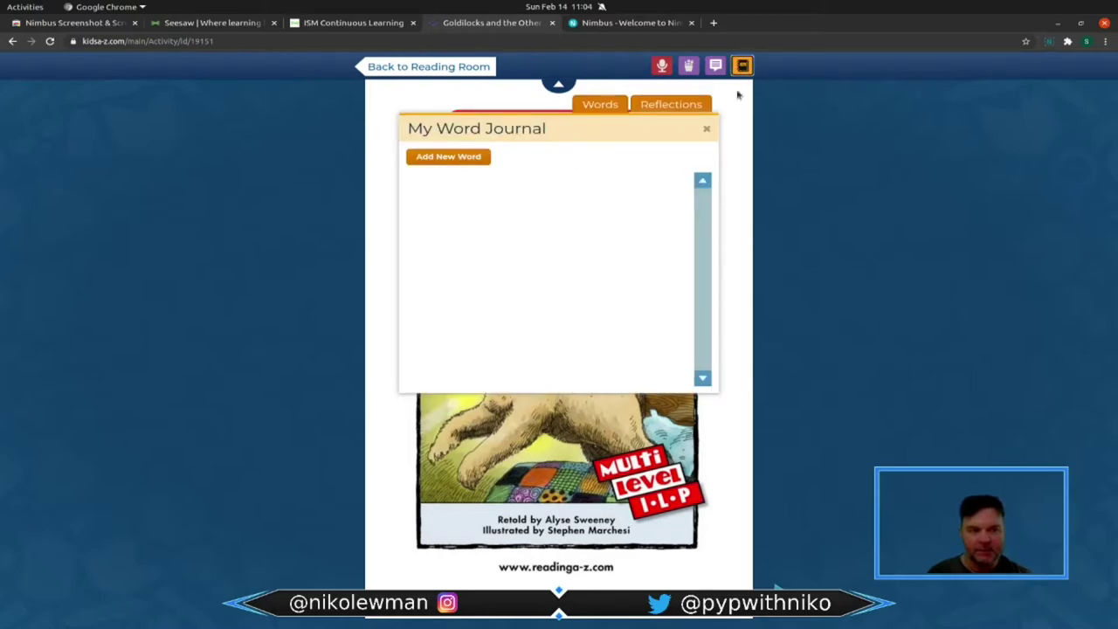
left_click(689, 67)
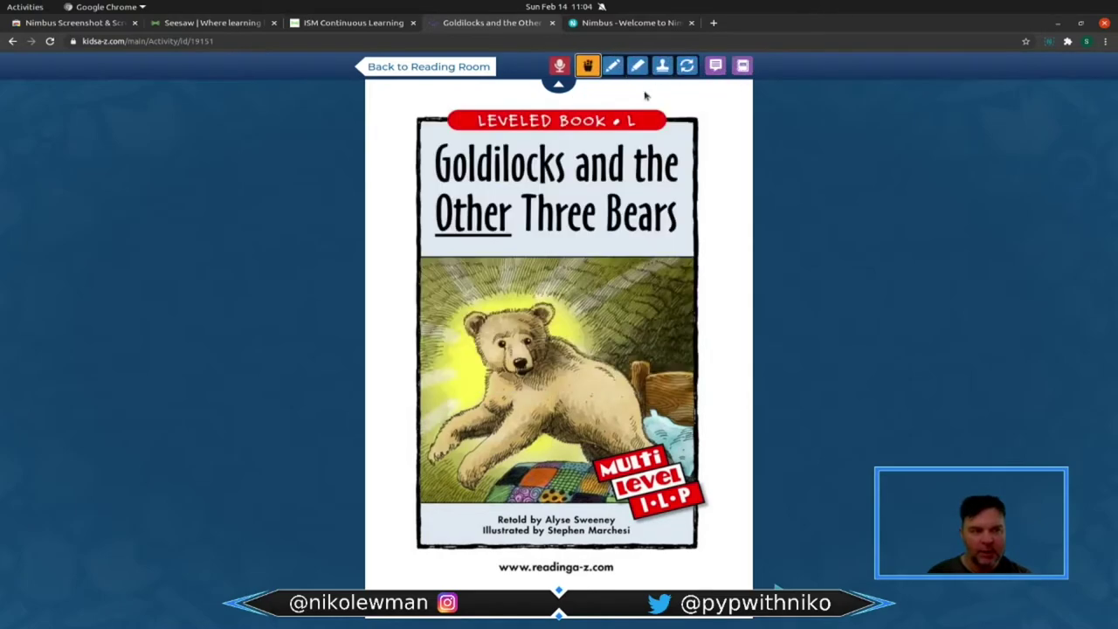
left_click(636, 68)
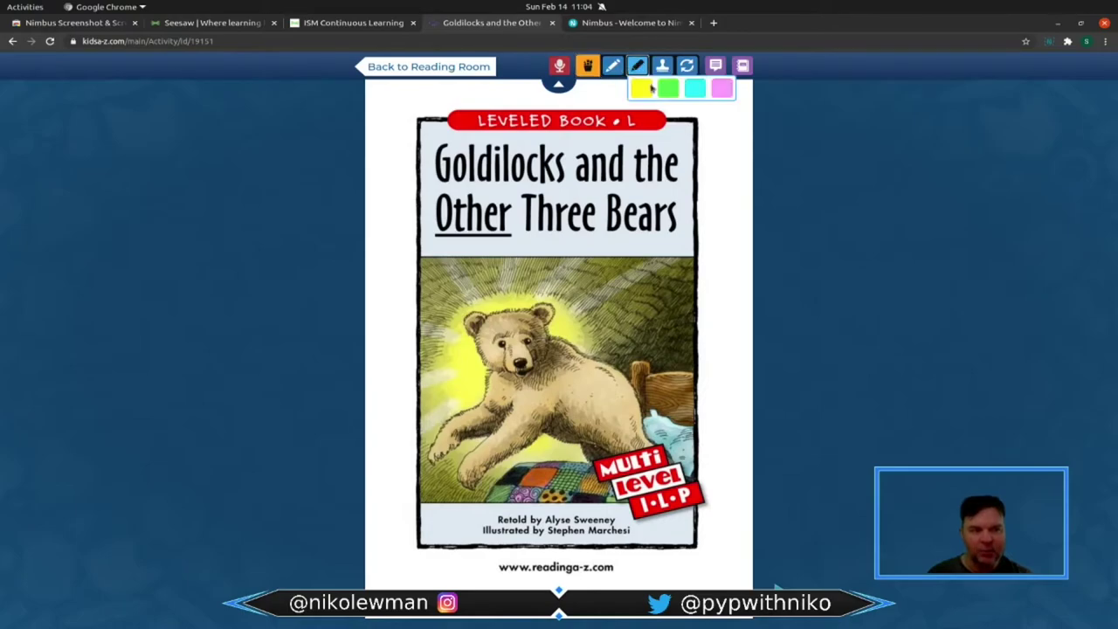
left_click(649, 87)
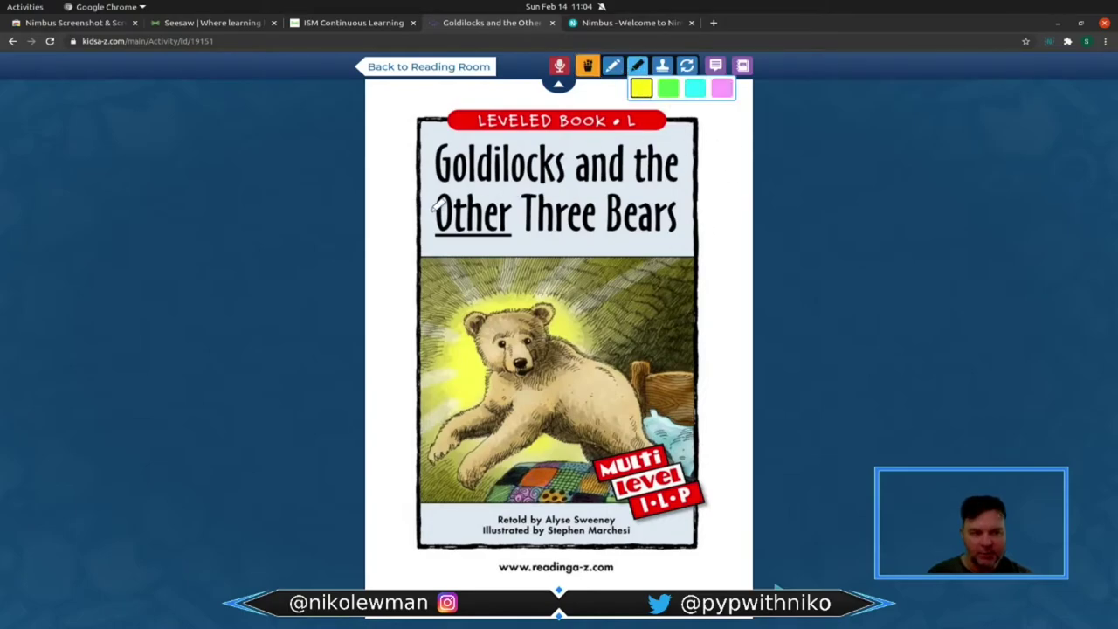
left_click_drag(439, 205, 662, 213)
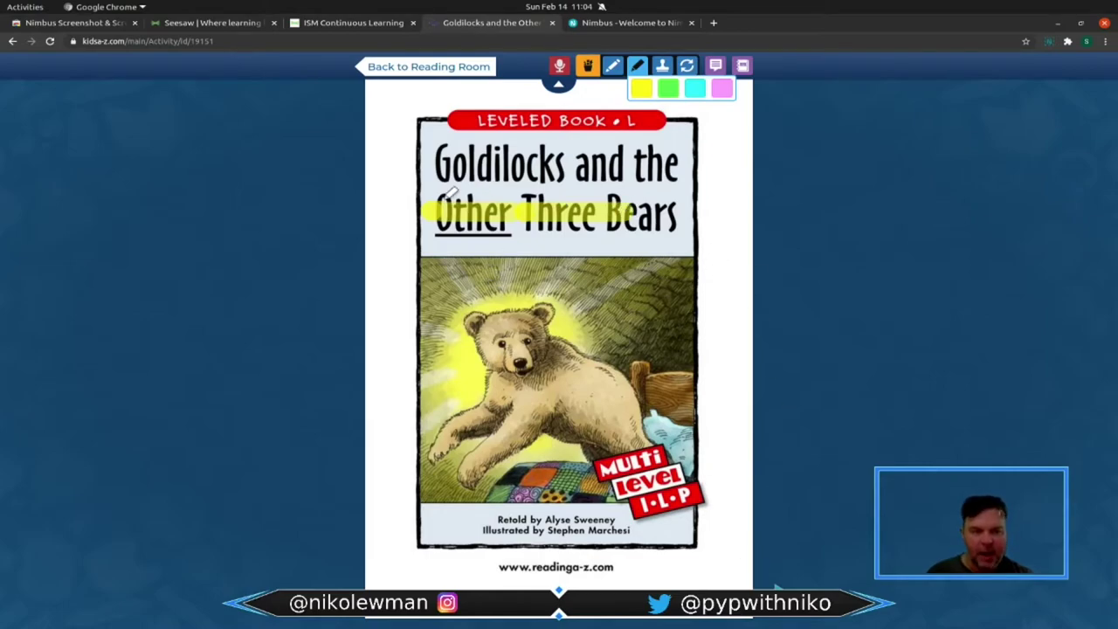
left_click_drag(437, 207, 686, 206)
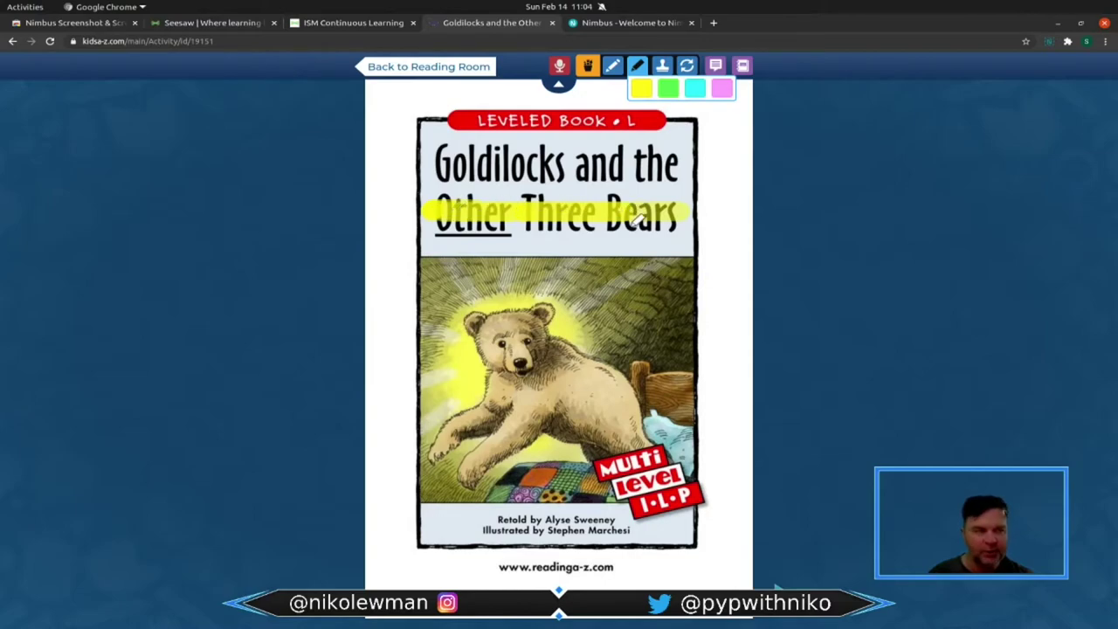
left_click(1051, 41)
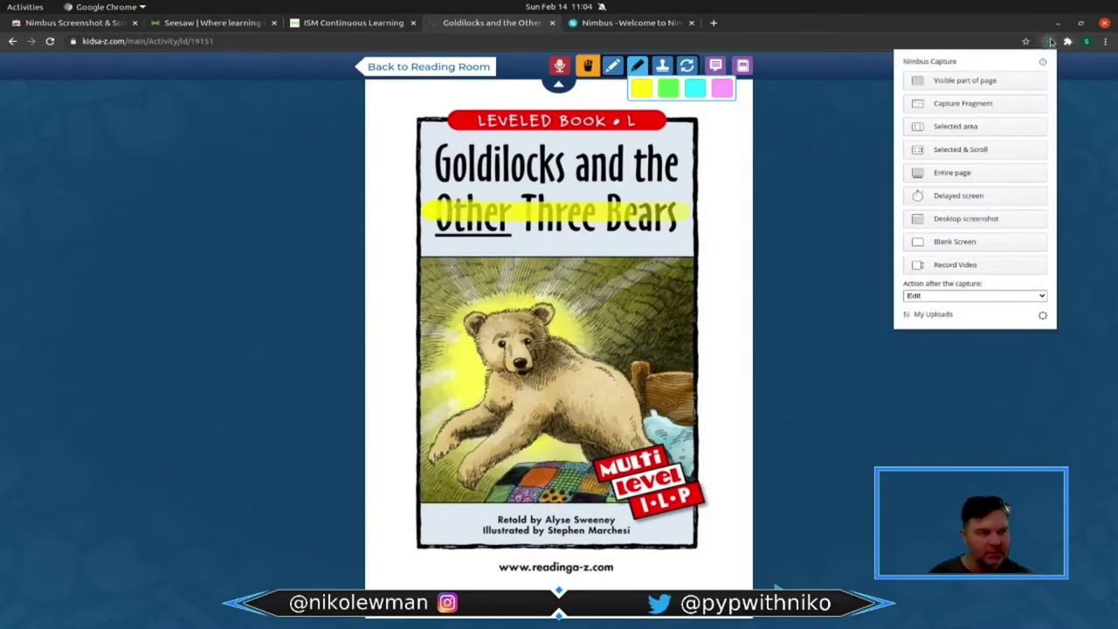
- Capture the visible page with Nimbus and crop the screenshot to the book cover
left_click(940, 80)
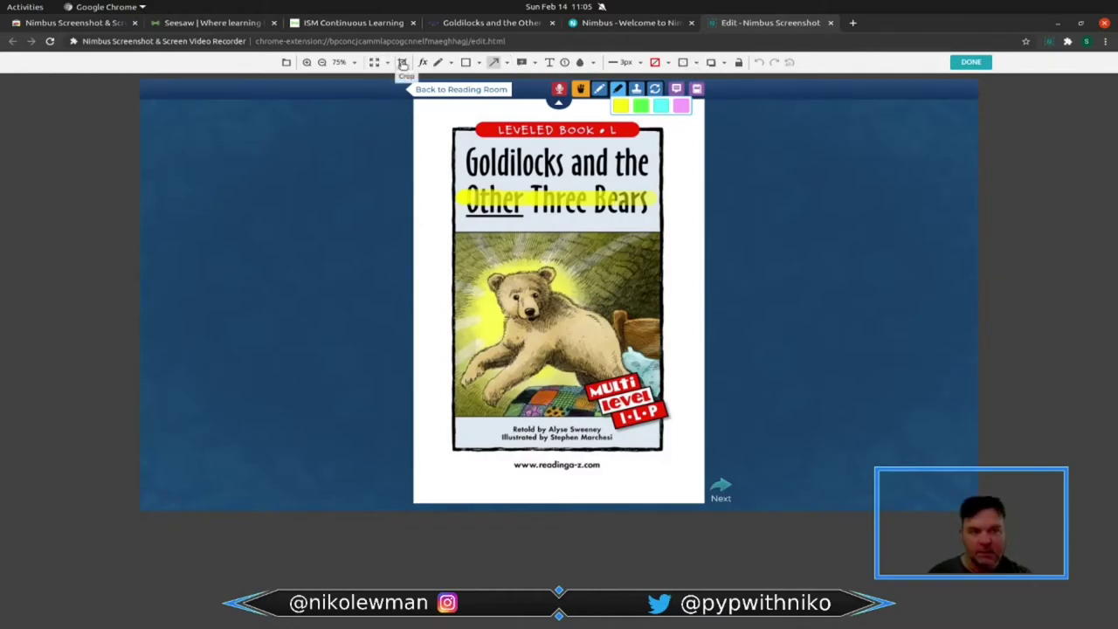
left_click(402, 62)
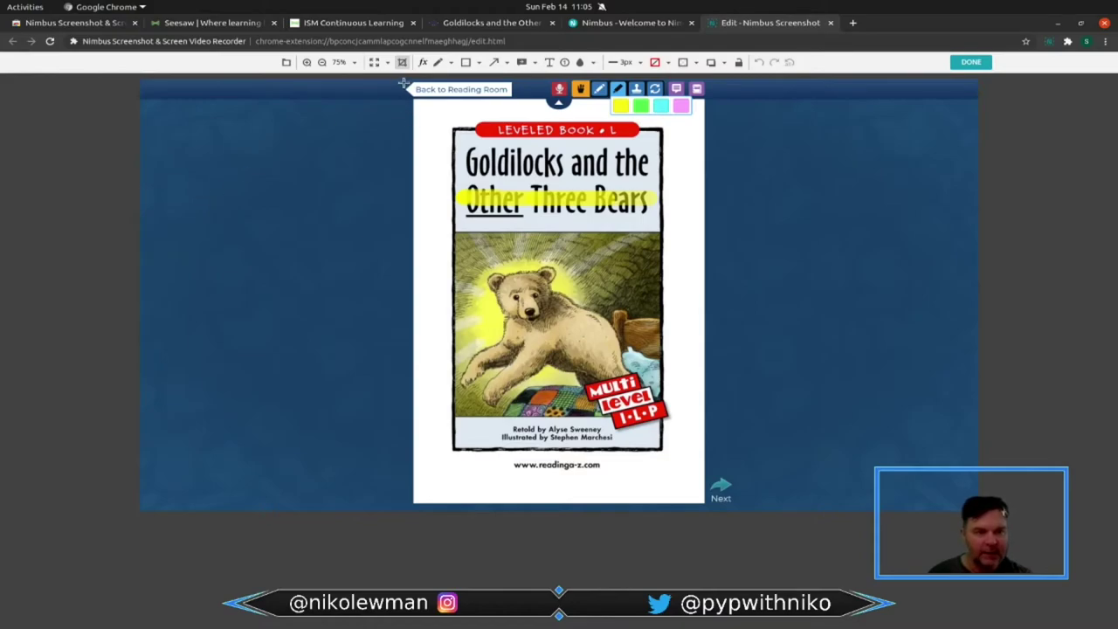
left_click_drag(404, 84, 741, 517)
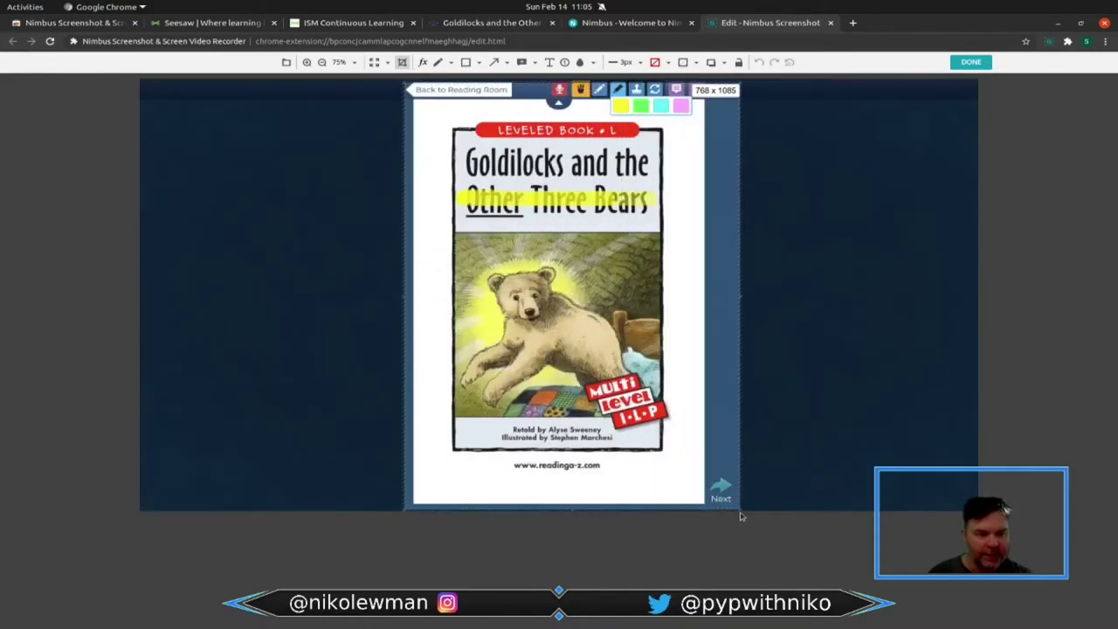
left_click(548, 493)
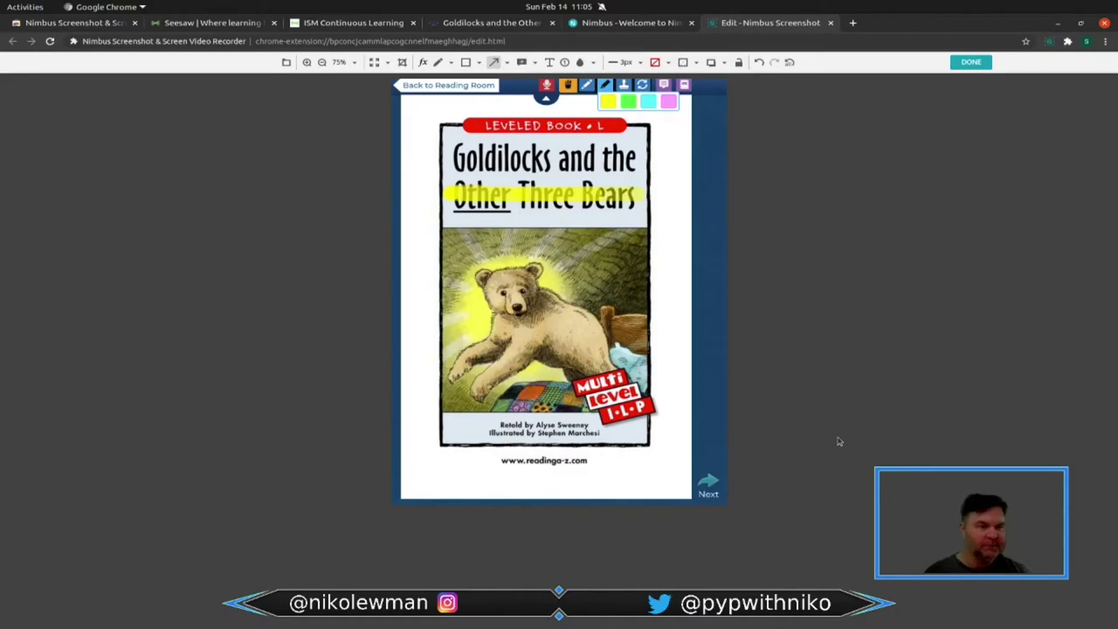
- Dismiss the Nimbus Note prompt and download the cropped cover as a PNG image
left_click(977, 65)
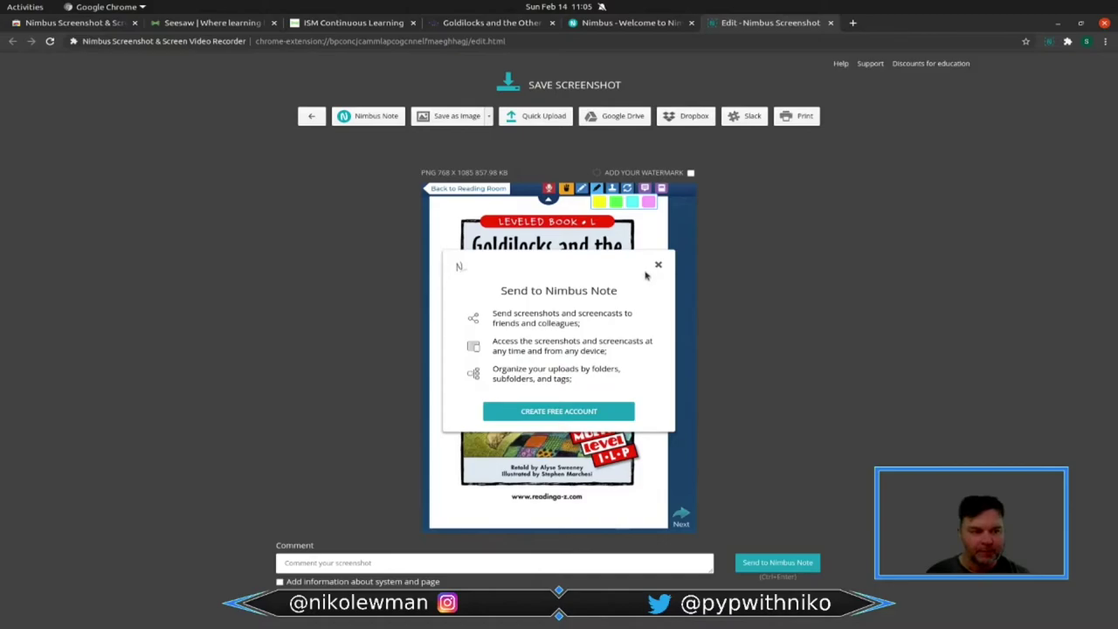
left_click(658, 264)
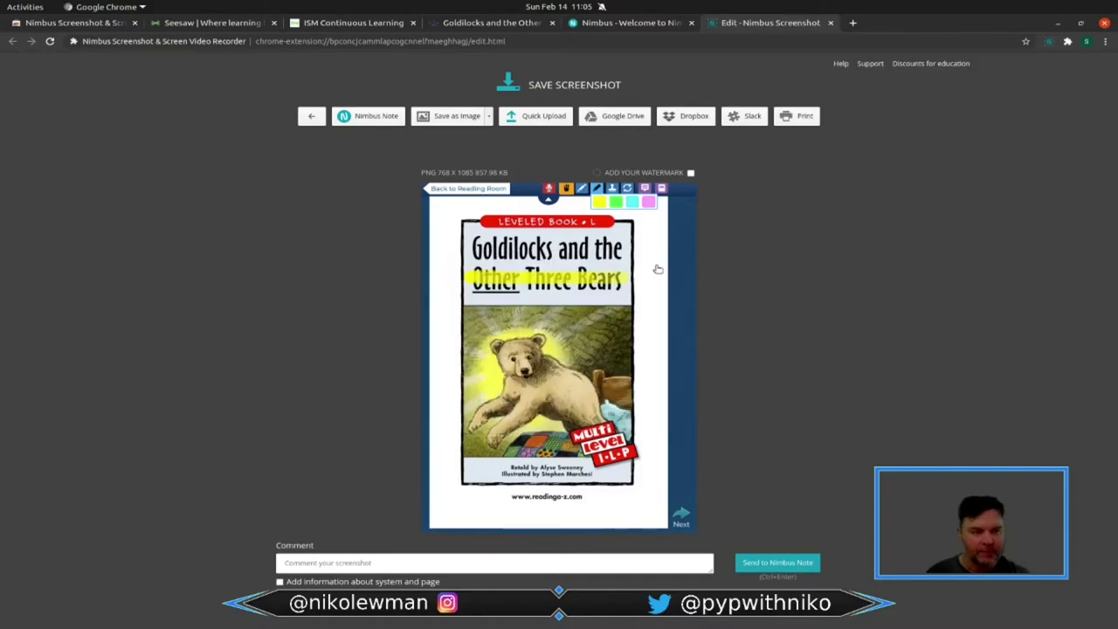
left_click(509, 83)
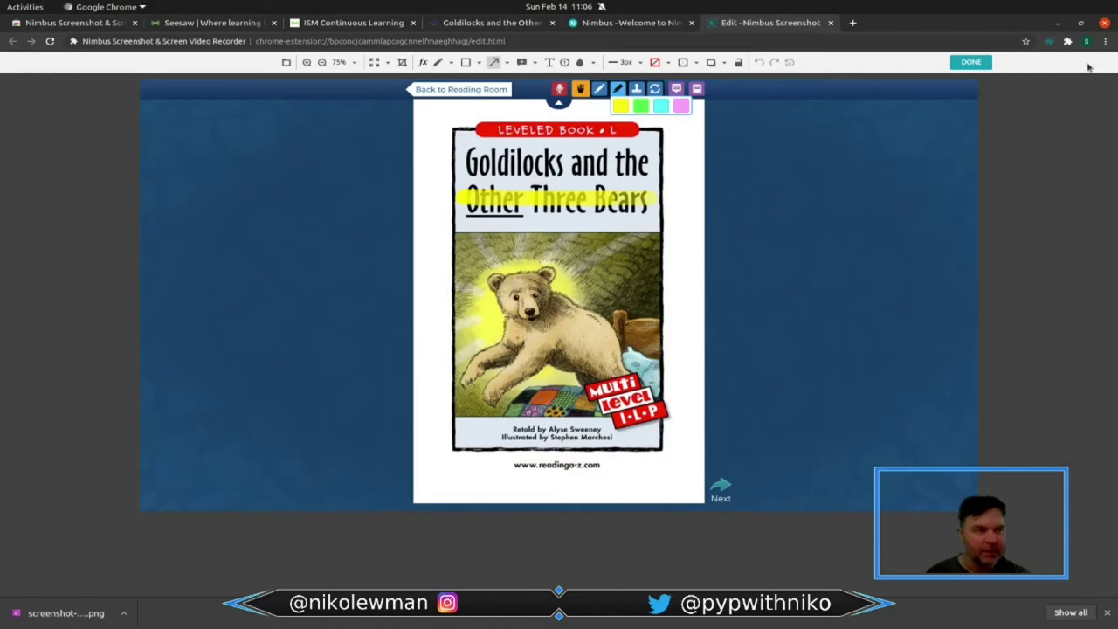
- Close the Nimbus screenshot editor tab and the Nimbus welcome tab
left_click(970, 62)
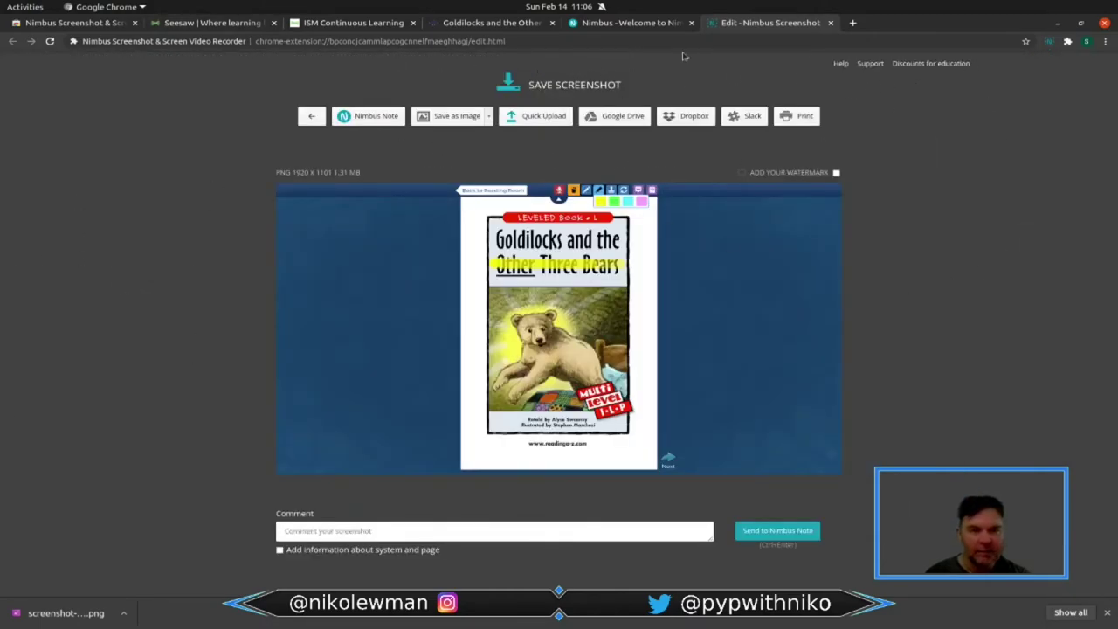
left_click(831, 24)
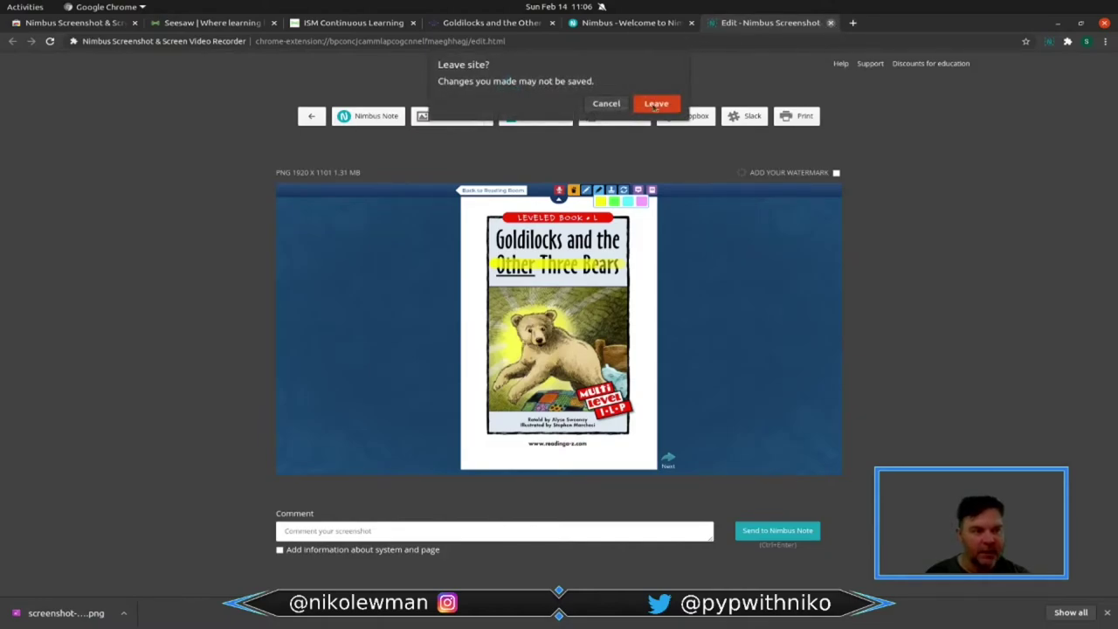
left_click(656, 104)
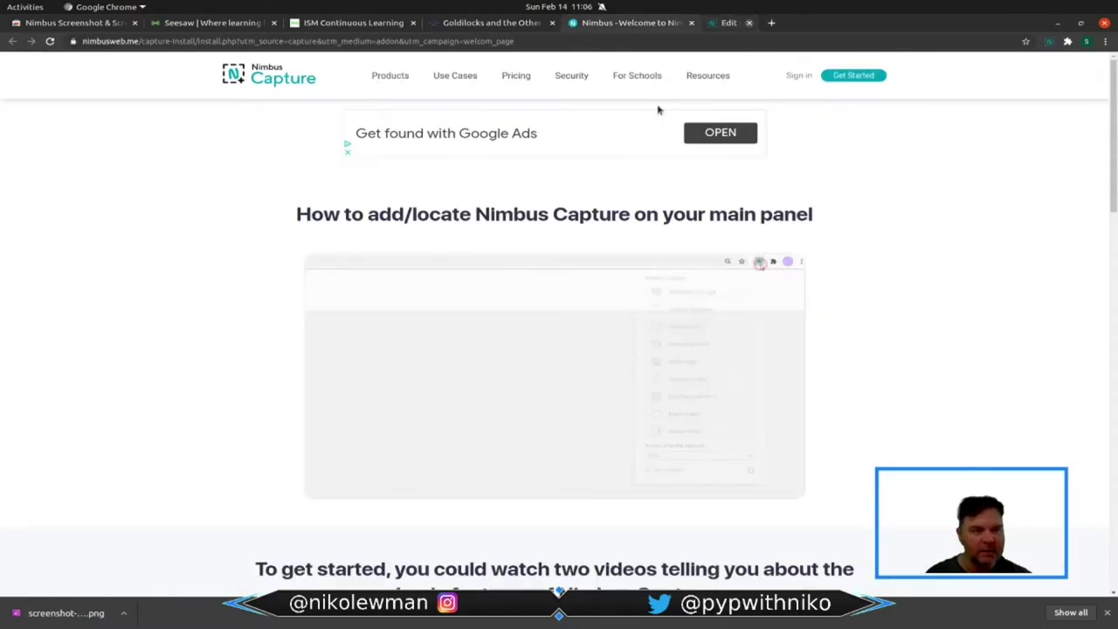
left_click(692, 23)
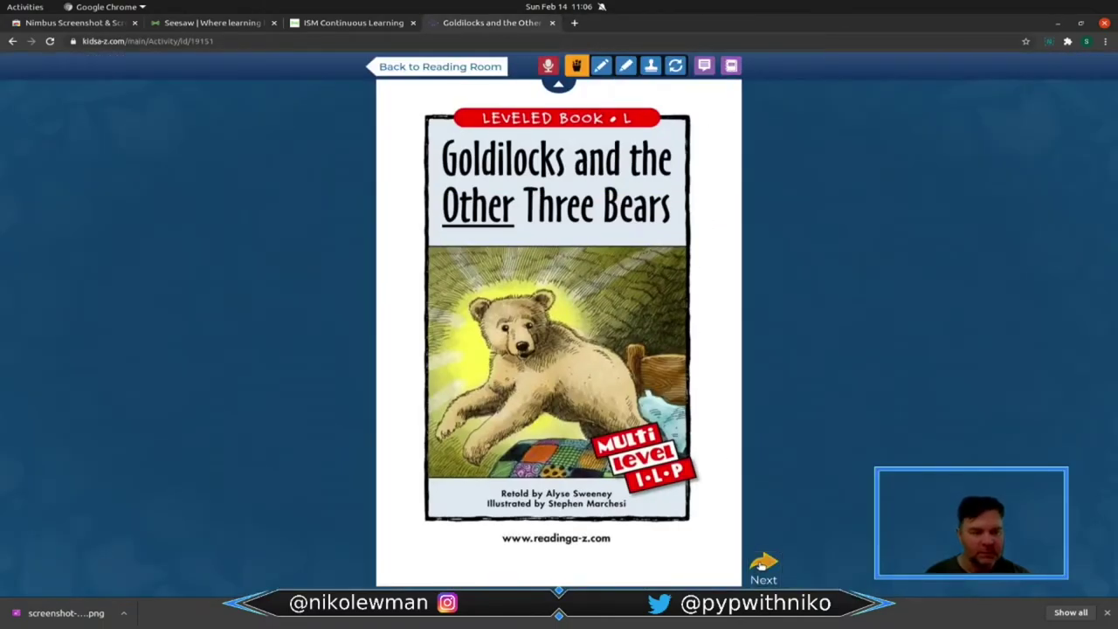
- Page through Goldilocks from the title page to the back cover
left_click(762, 566)
left_click(763, 566)
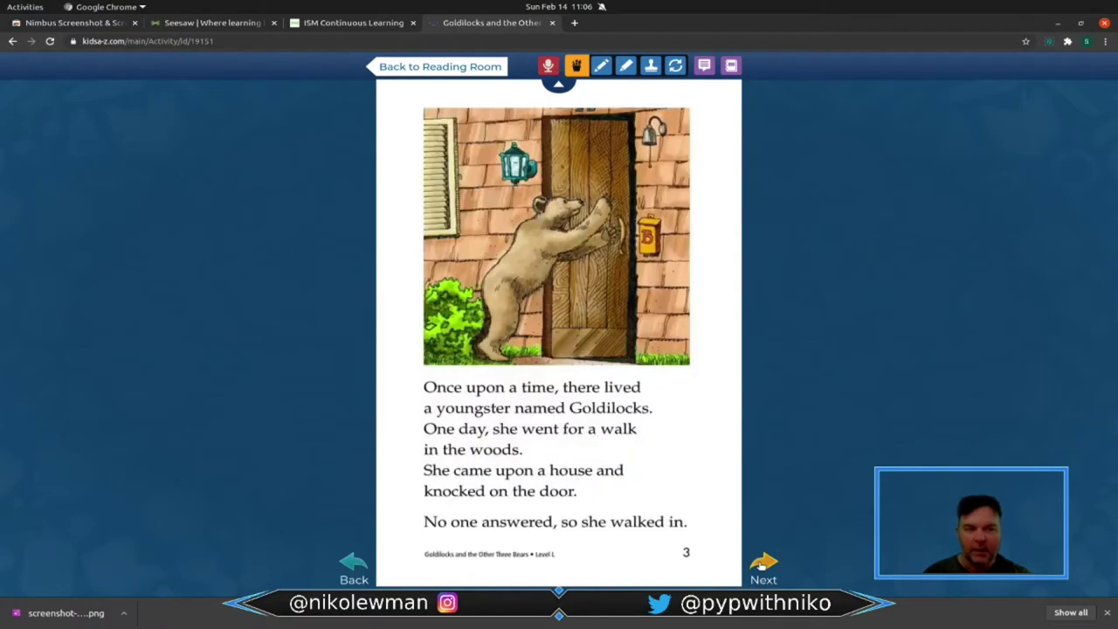
left_click(763, 567)
left_click(763, 566)
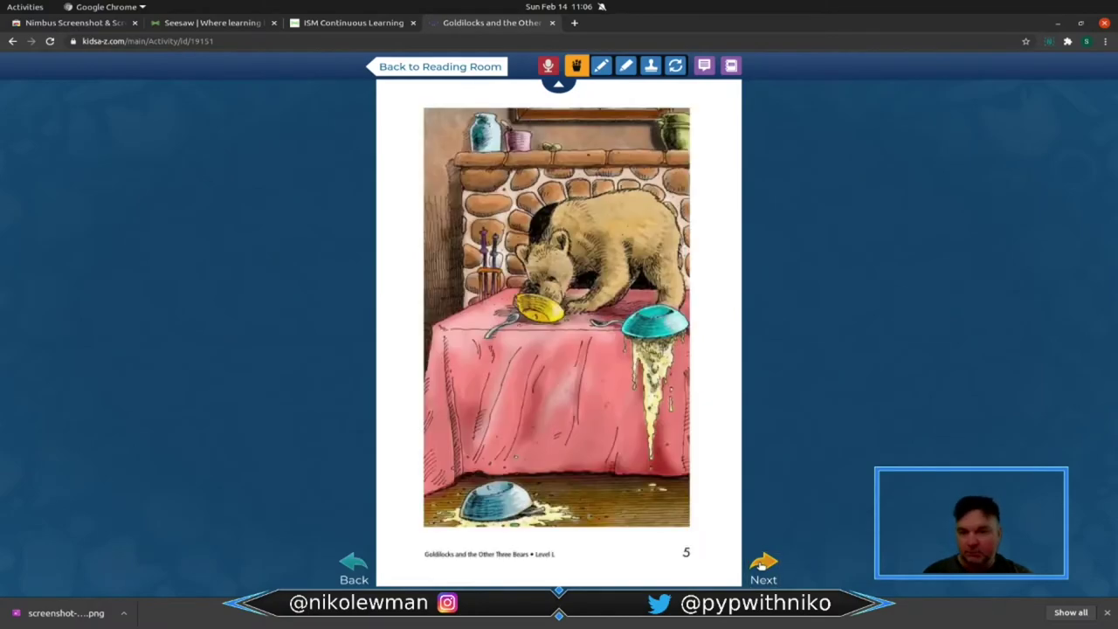
left_click(763, 566)
left_click(763, 566)
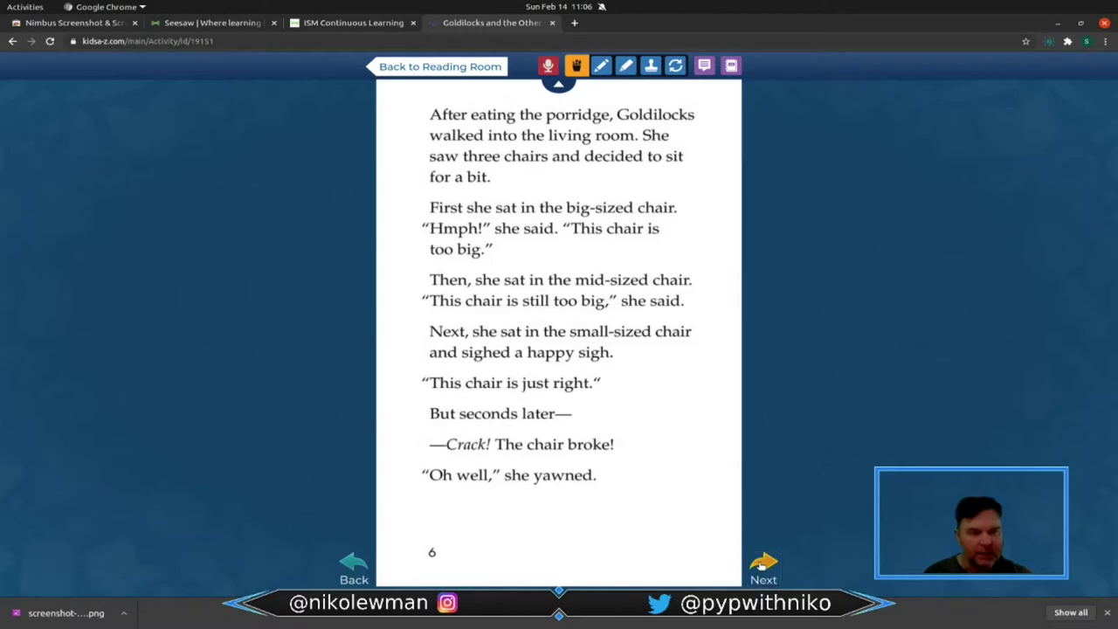
left_click(763, 566)
left_click(763, 566)
left_click(762, 567)
left_click(763, 567)
left_click(763, 566)
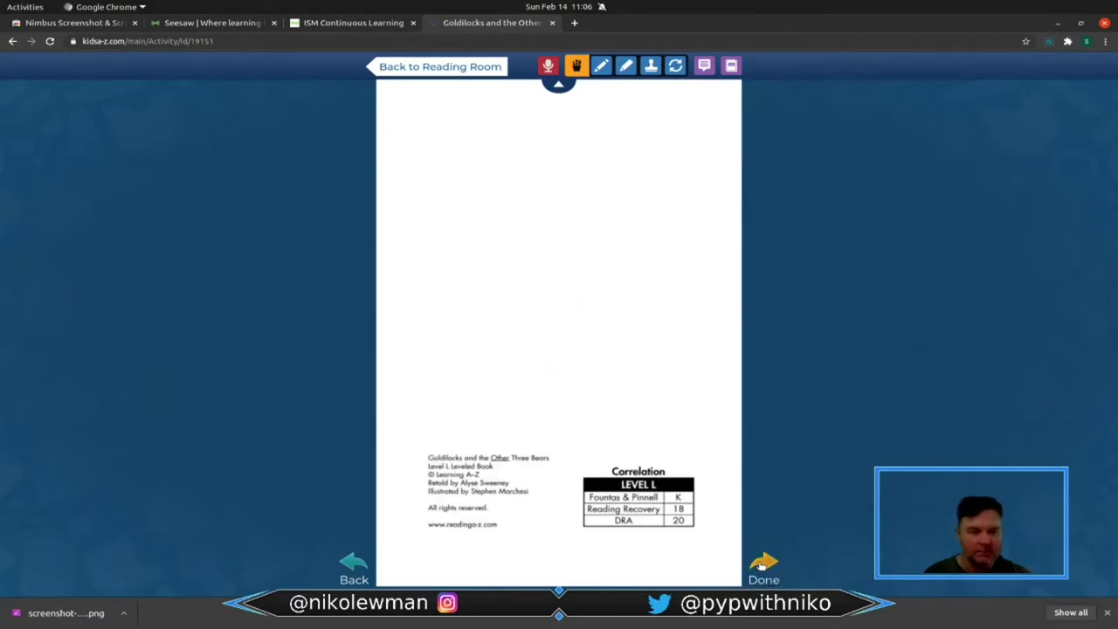
left_click(763, 567)
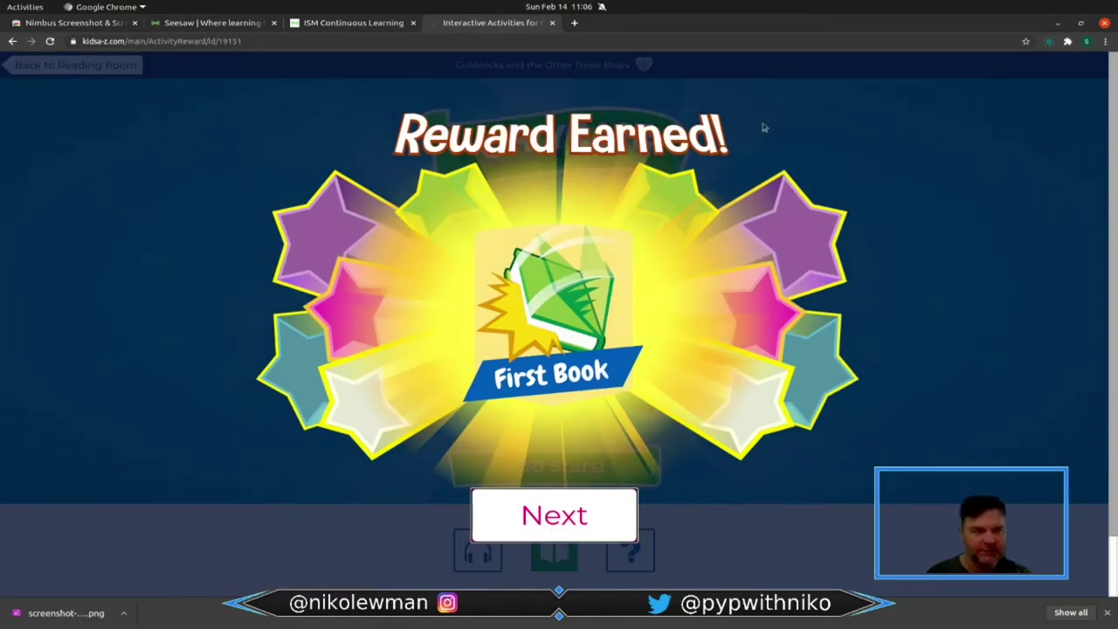
- Capture the Reward Earned page with Nimbus, save it as a PNG, then close the editor
left_click(1050, 42)
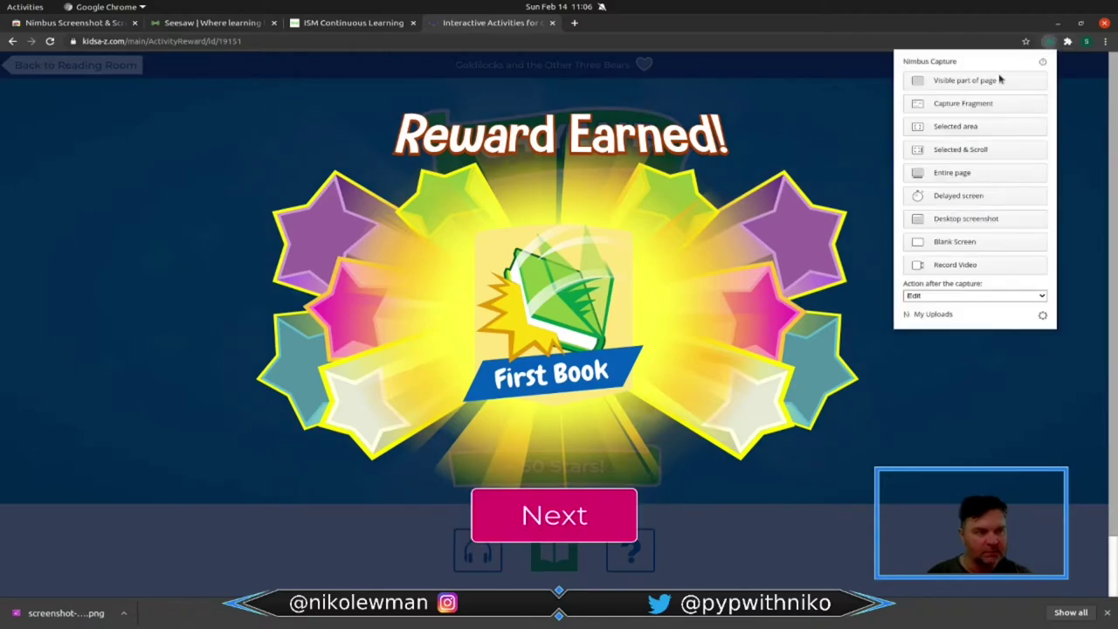
left_click(930, 80)
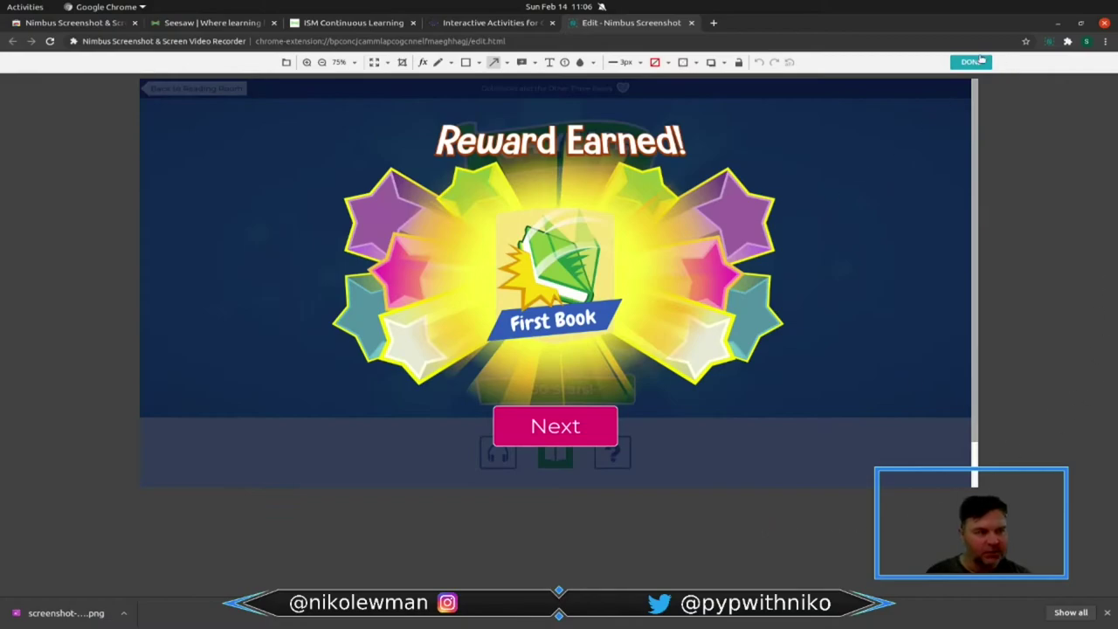
left_click(978, 61)
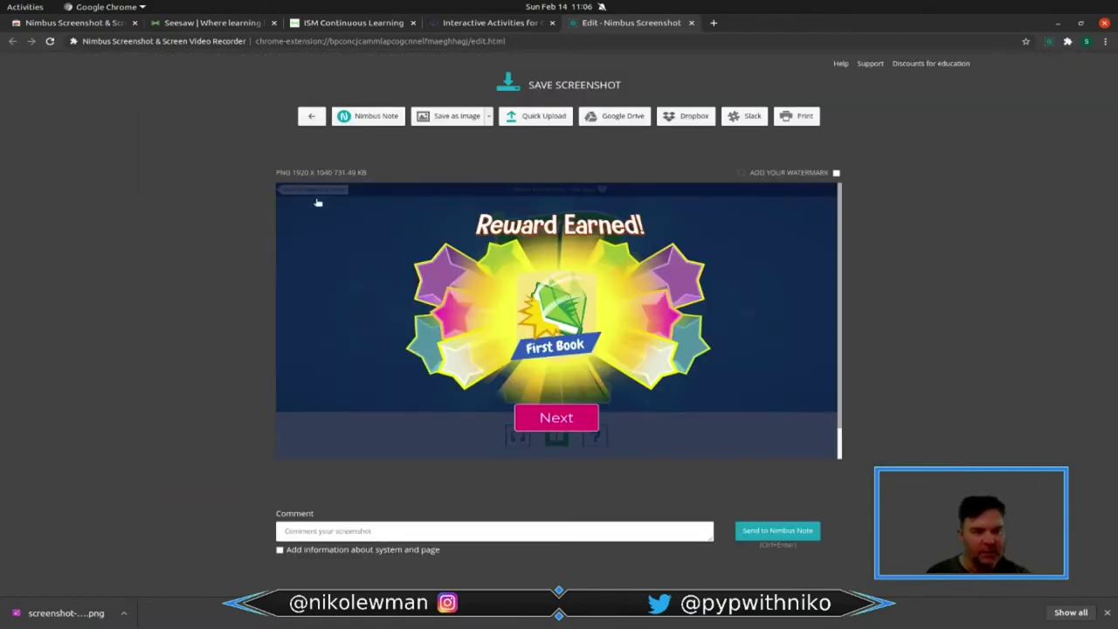
left_click(514, 82)
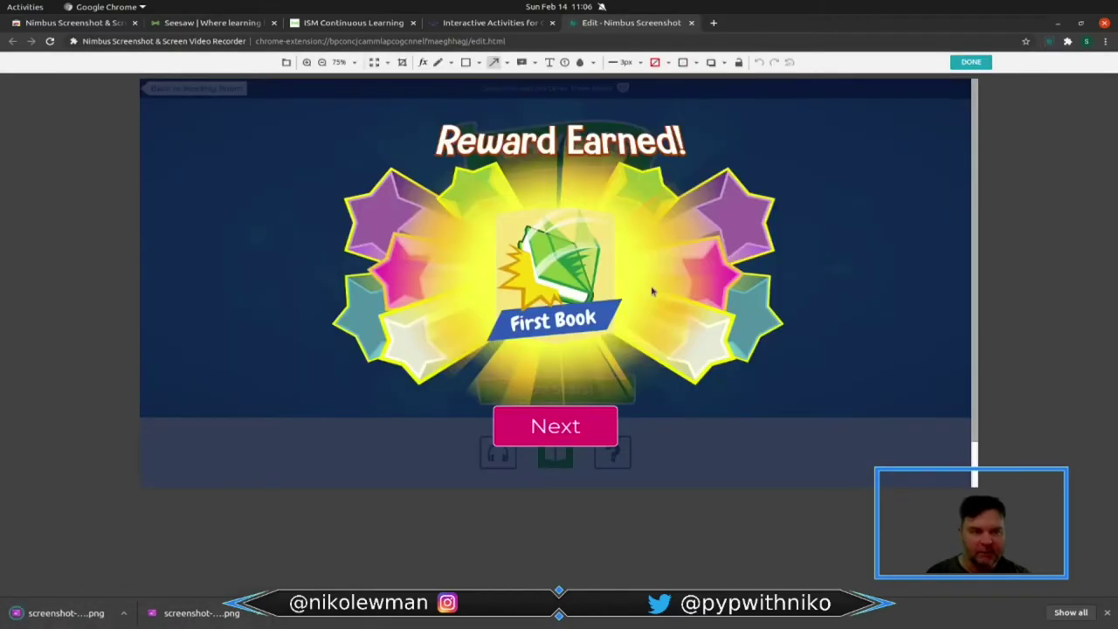
left_click(977, 61)
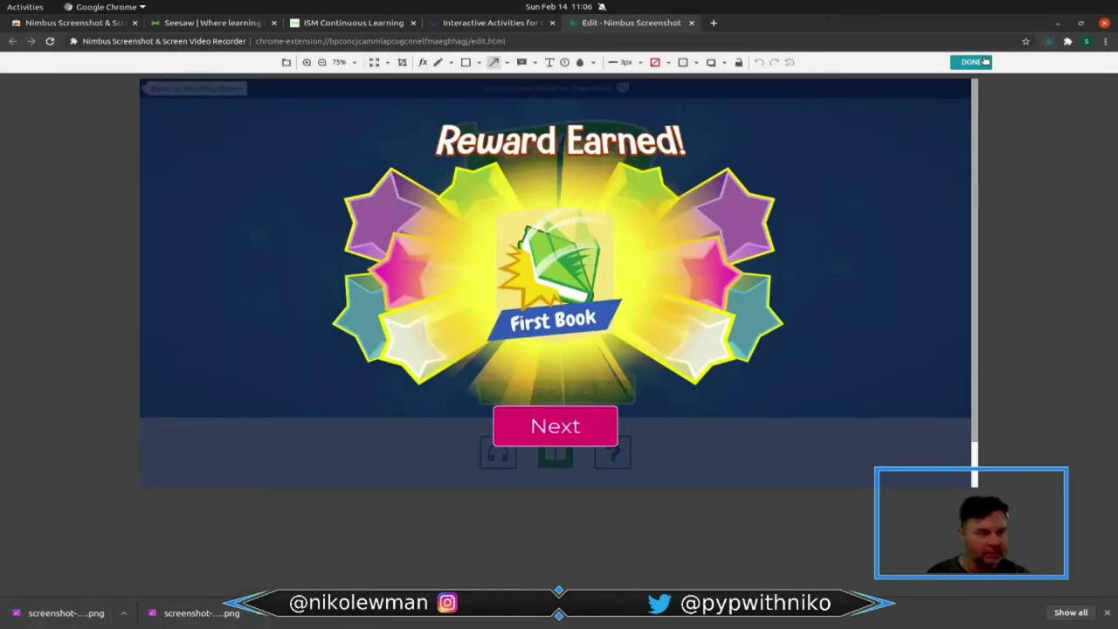
left_click(690, 22)
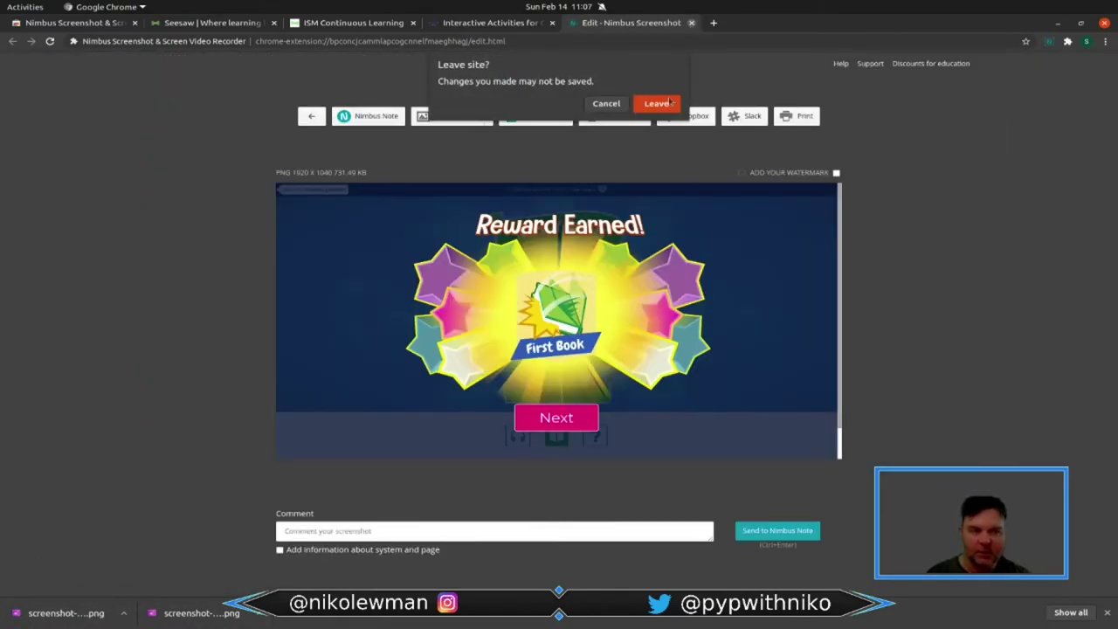
left_click(655, 104)
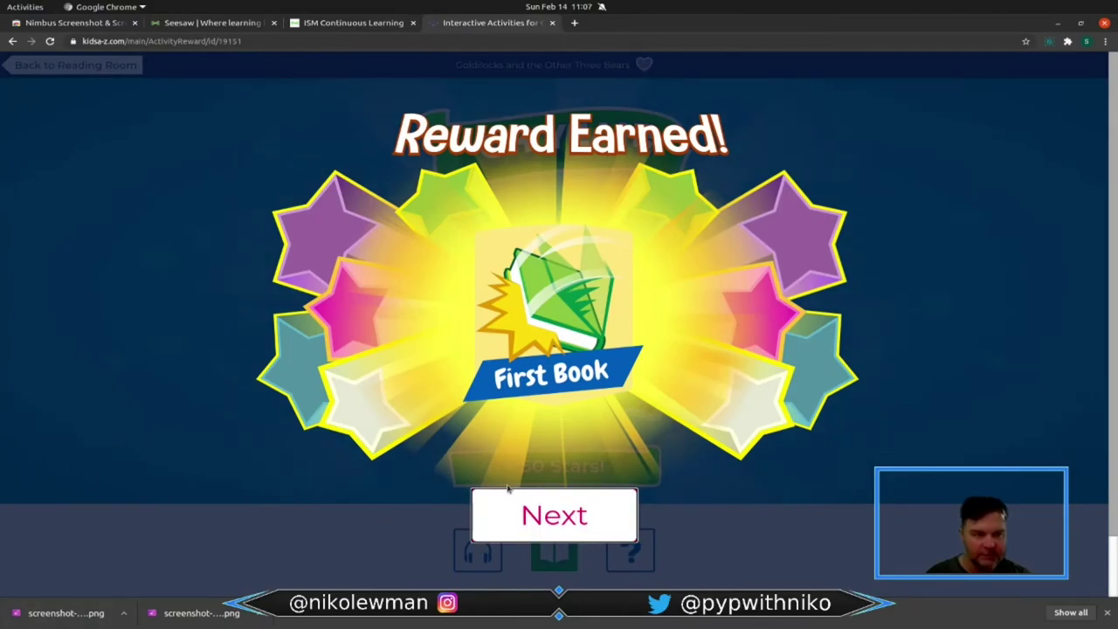
- Continue past the 50-star reward, try several quiz answers, then go back to the Reading Room
left_click(544, 519)
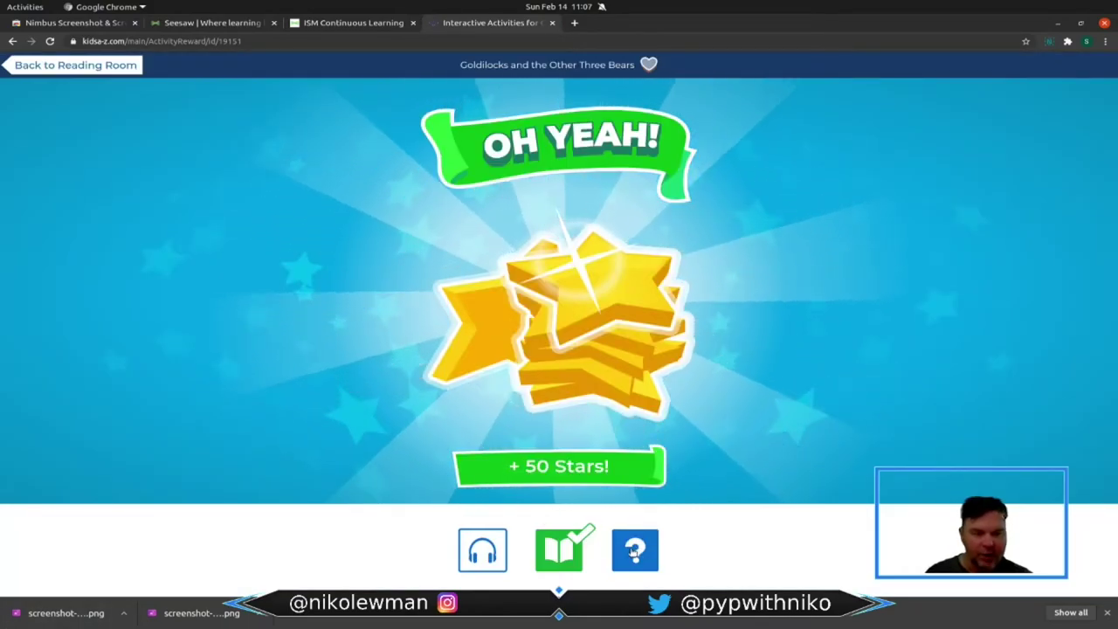
left_click(636, 551)
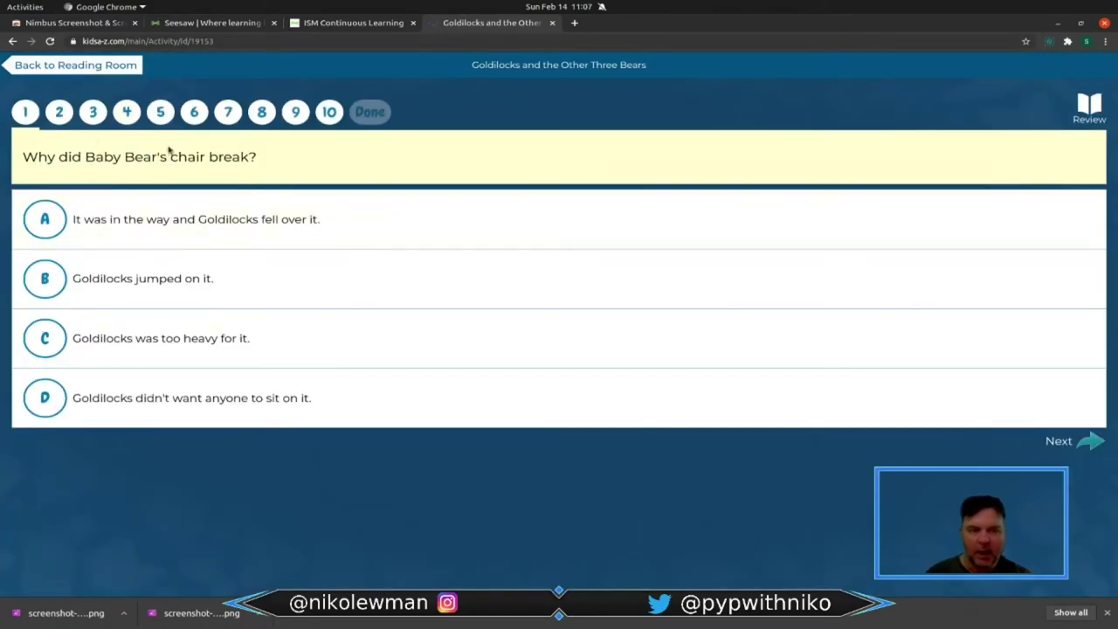
left_click(162, 320)
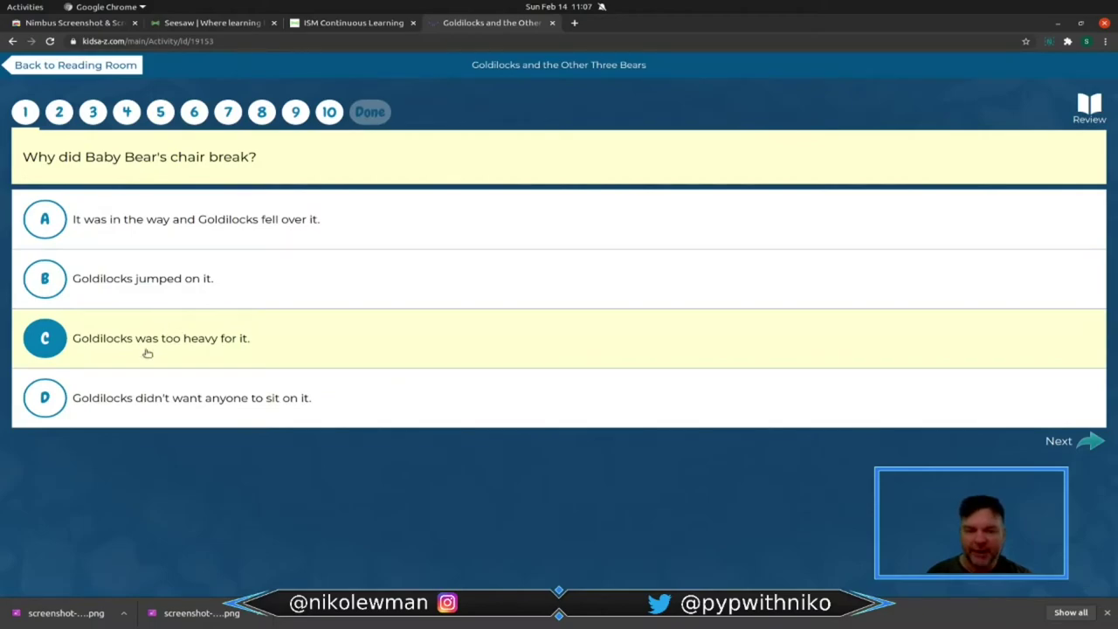
left_click(44, 223)
left_click(44, 278)
left_click(44, 398)
left_click(44, 338)
left_click(42, 236)
left_click(48, 406)
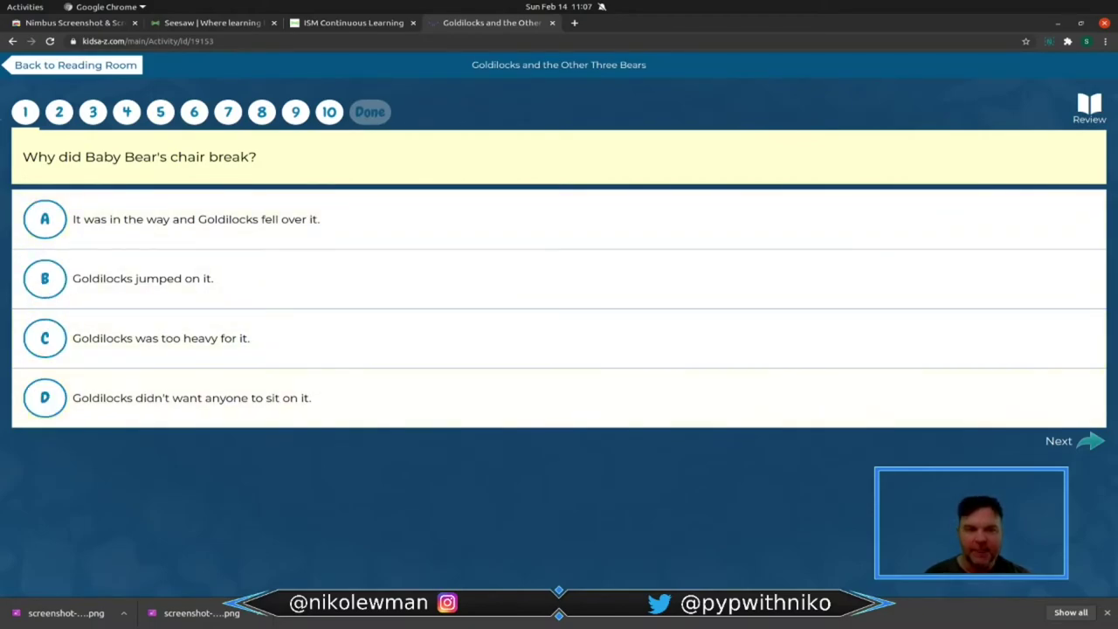
left_click(35, 65)
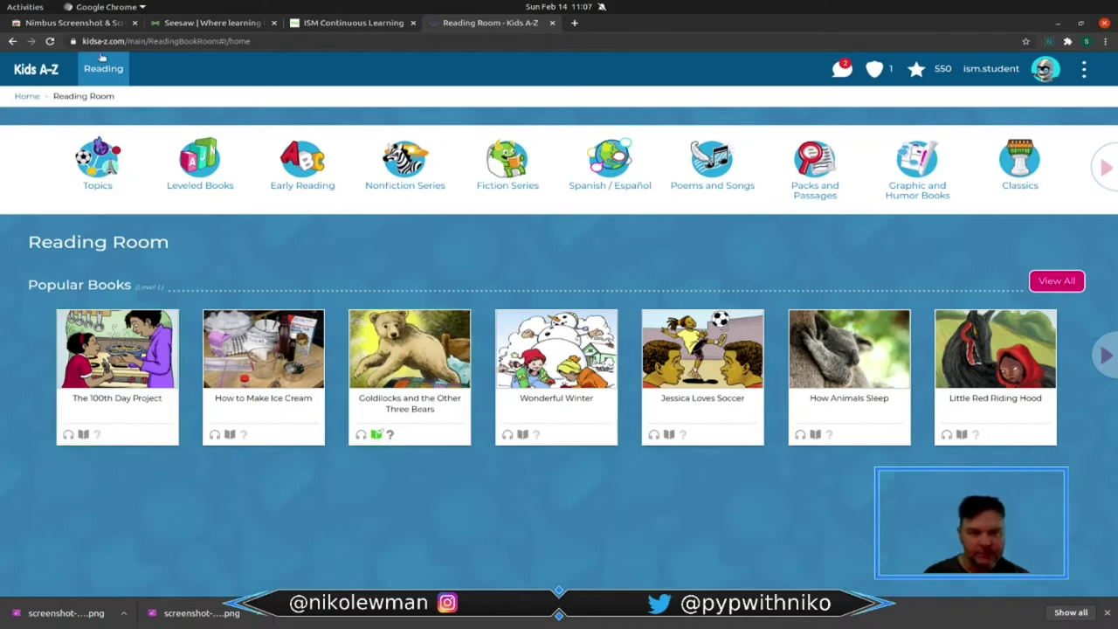
- Search the Web Store for 'loom' and add Loom for Chrome to the browser
left_click(63, 27)
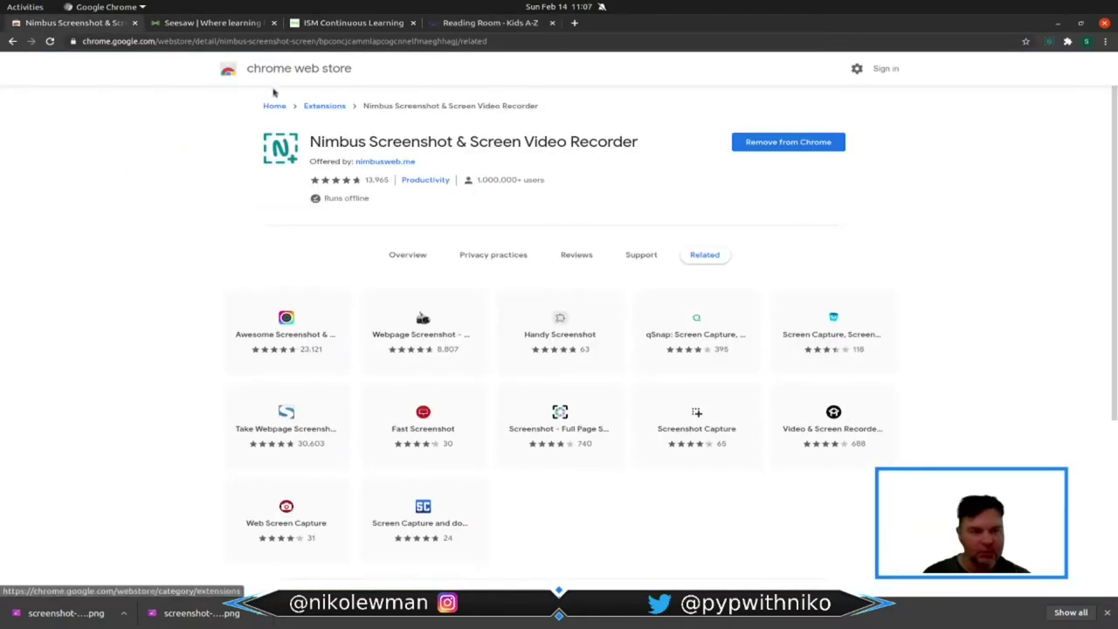
left_click(267, 105)
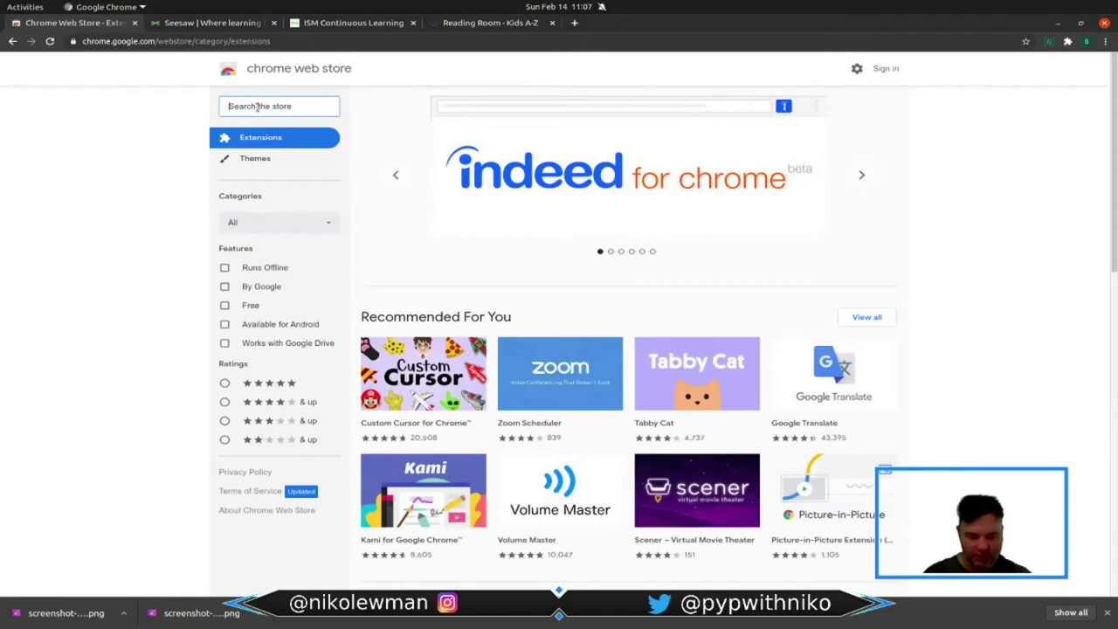
type("loom")
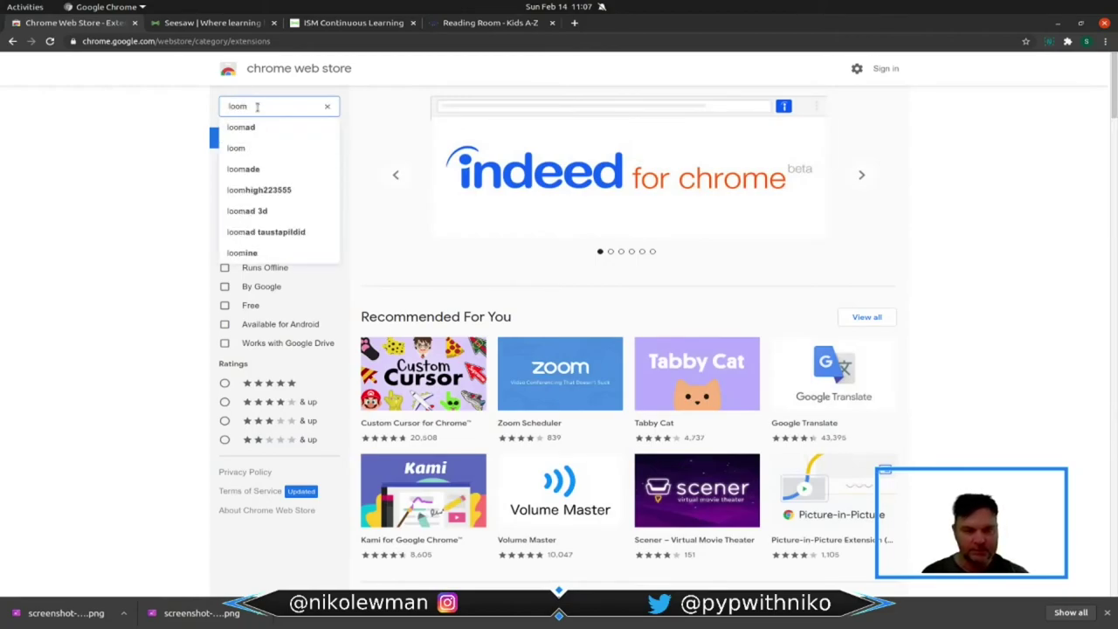
key("Return")
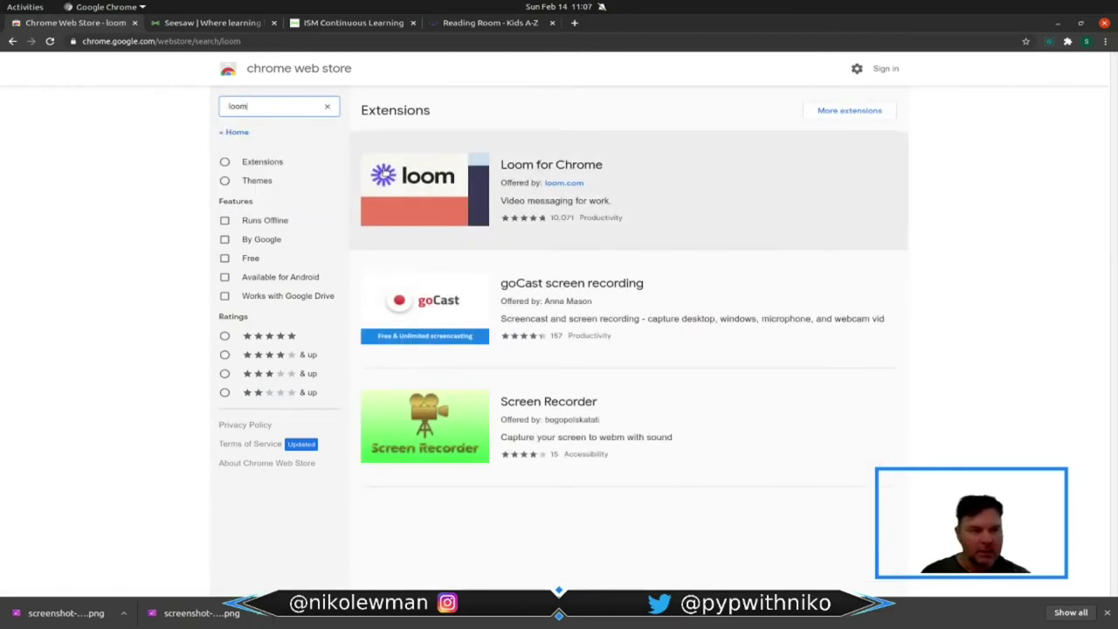
left_click(544, 175)
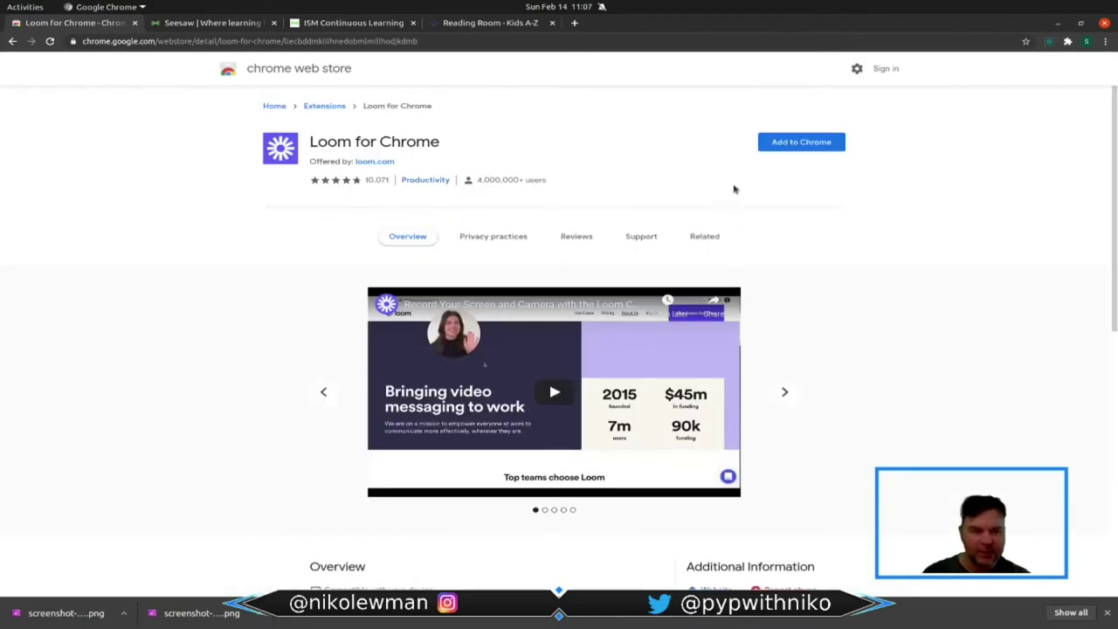
left_click(801, 142)
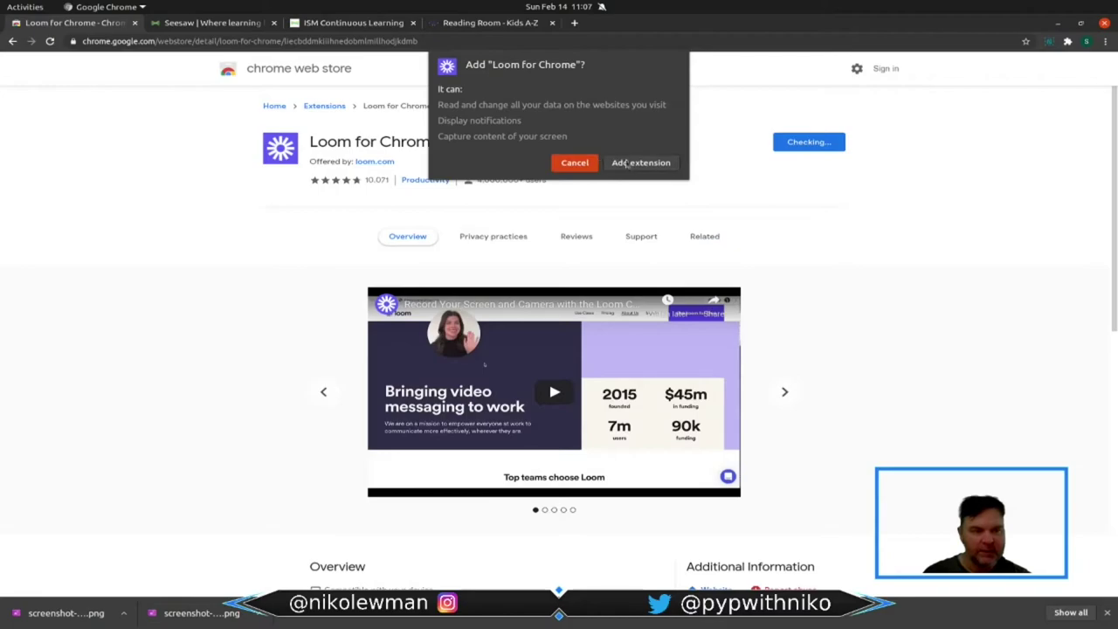
left_click(629, 163)
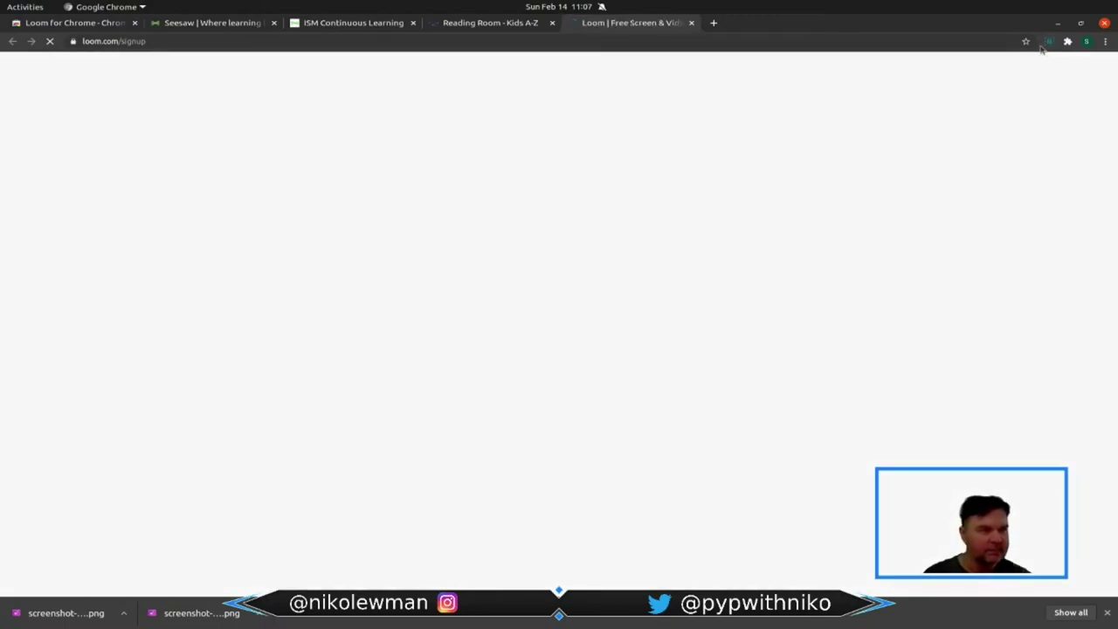
- Pin the Loom for Chrome extension to the toolbar
left_click(1068, 41)
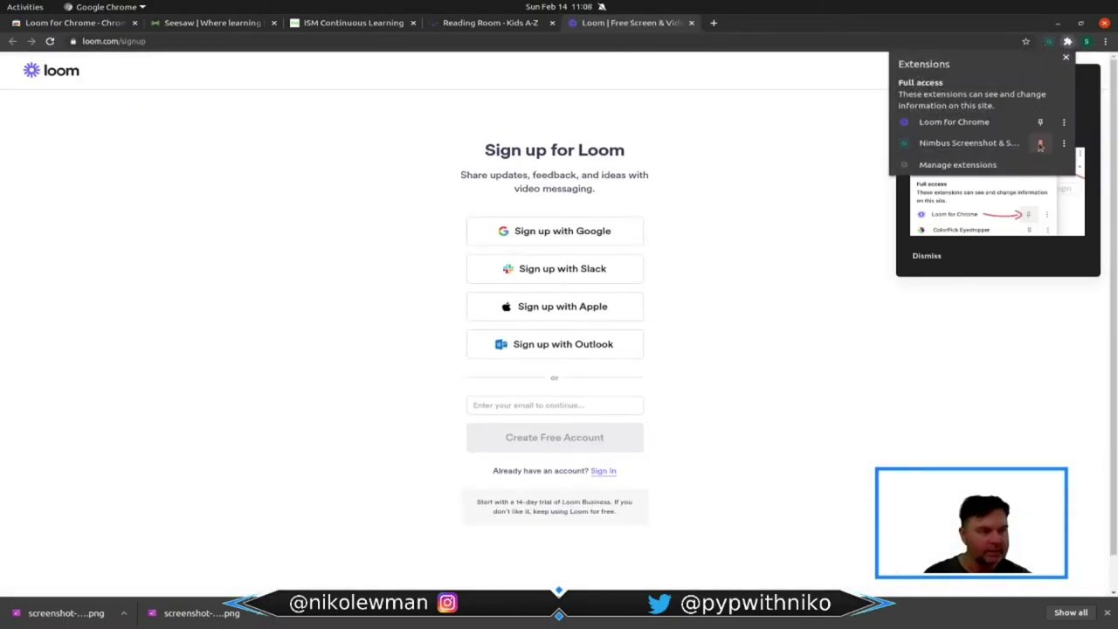
left_click(1040, 122)
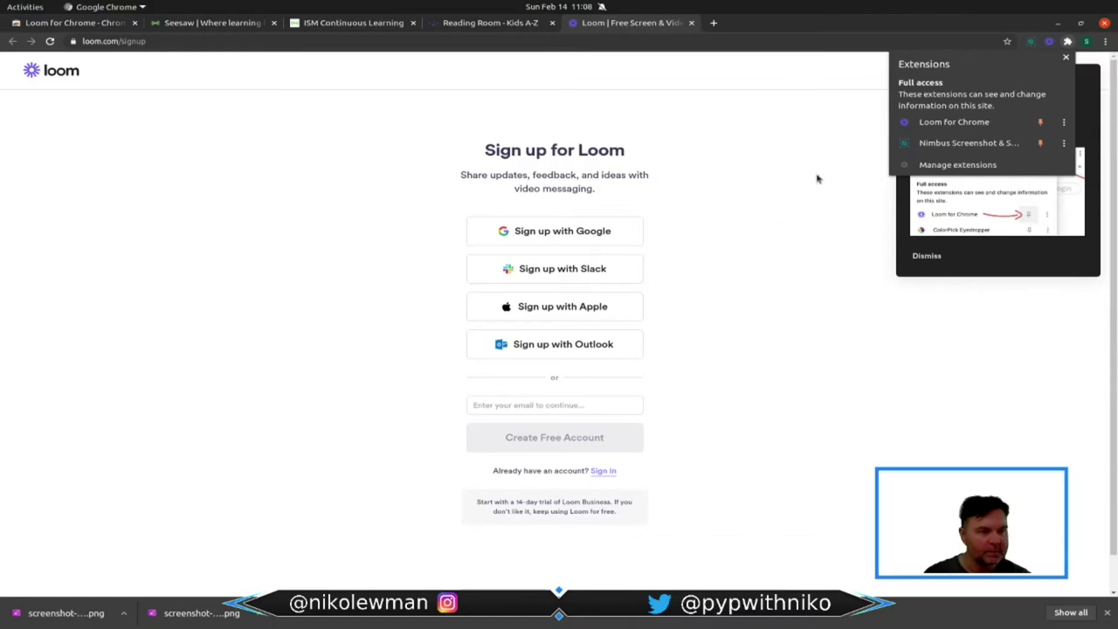
left_click(1064, 60)
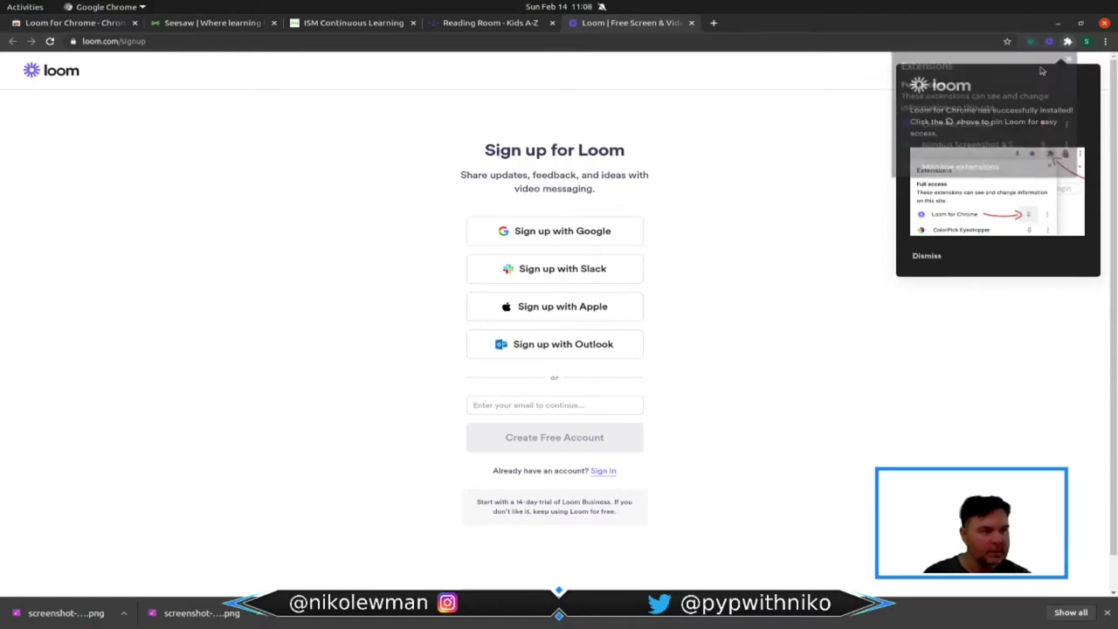
- Sign up for Loom with the student Google account, view the Personal Library, then return to Reading Room
left_click(533, 231)
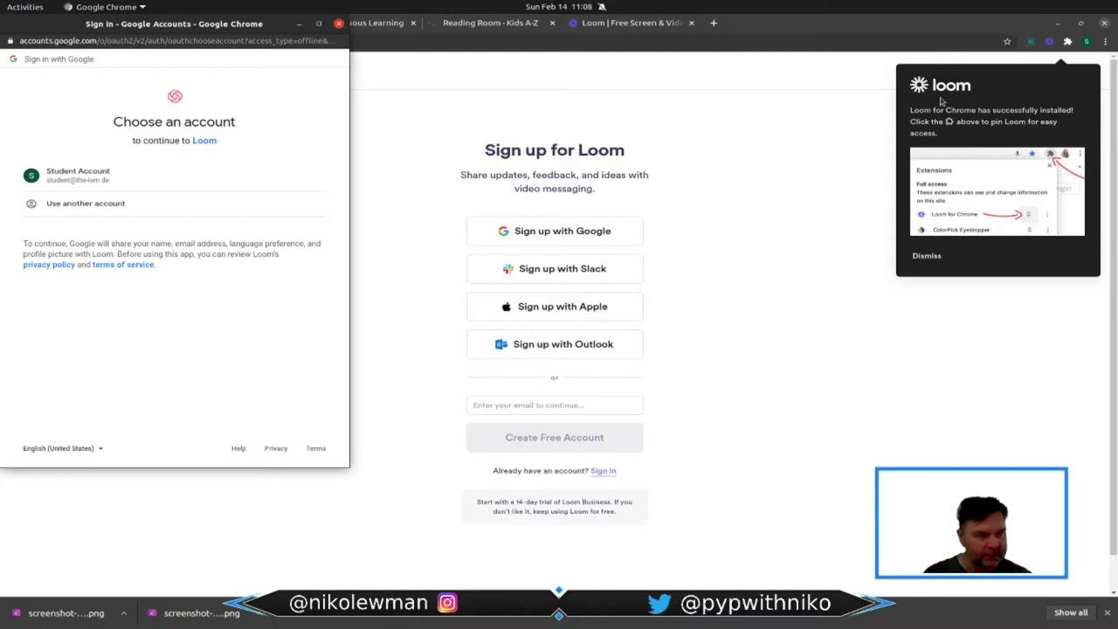
left_click(57, 172)
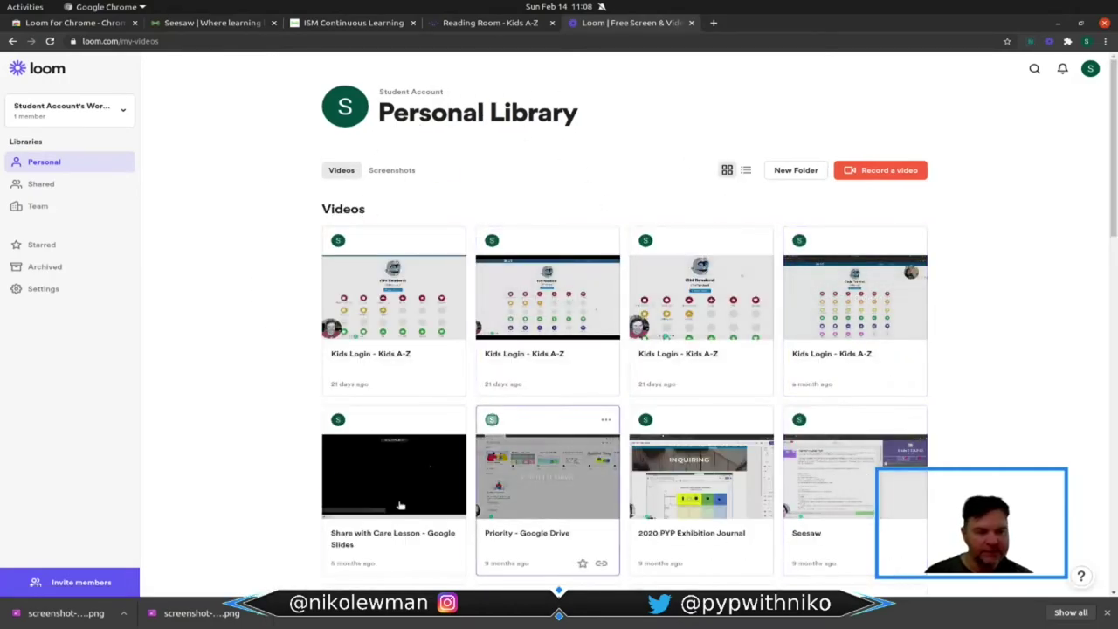
left_click(37, 160)
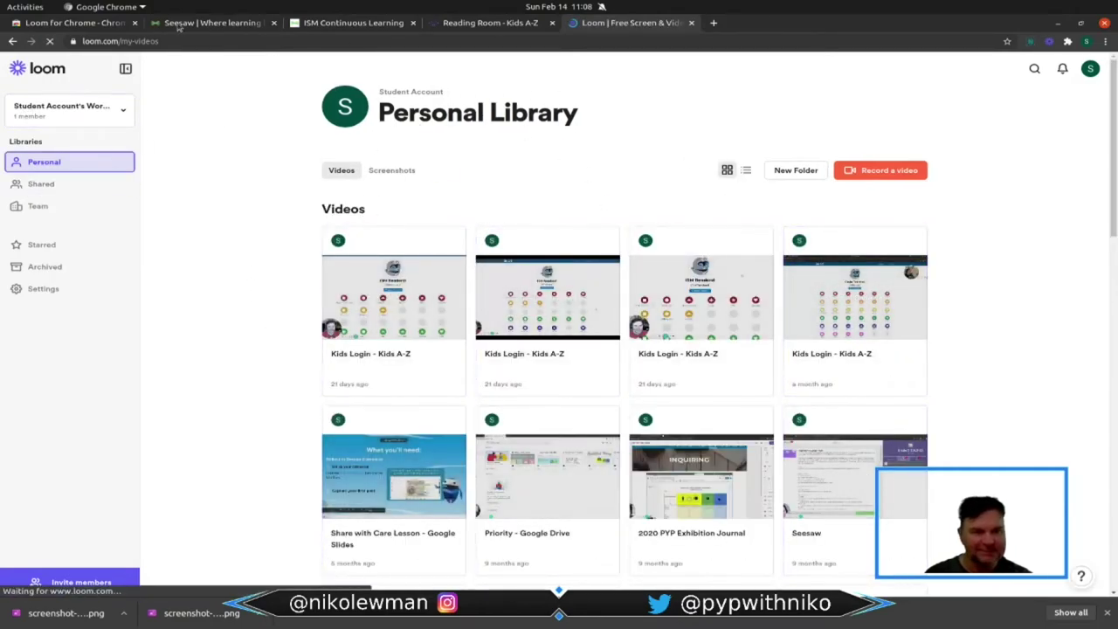
left_click(486, 24)
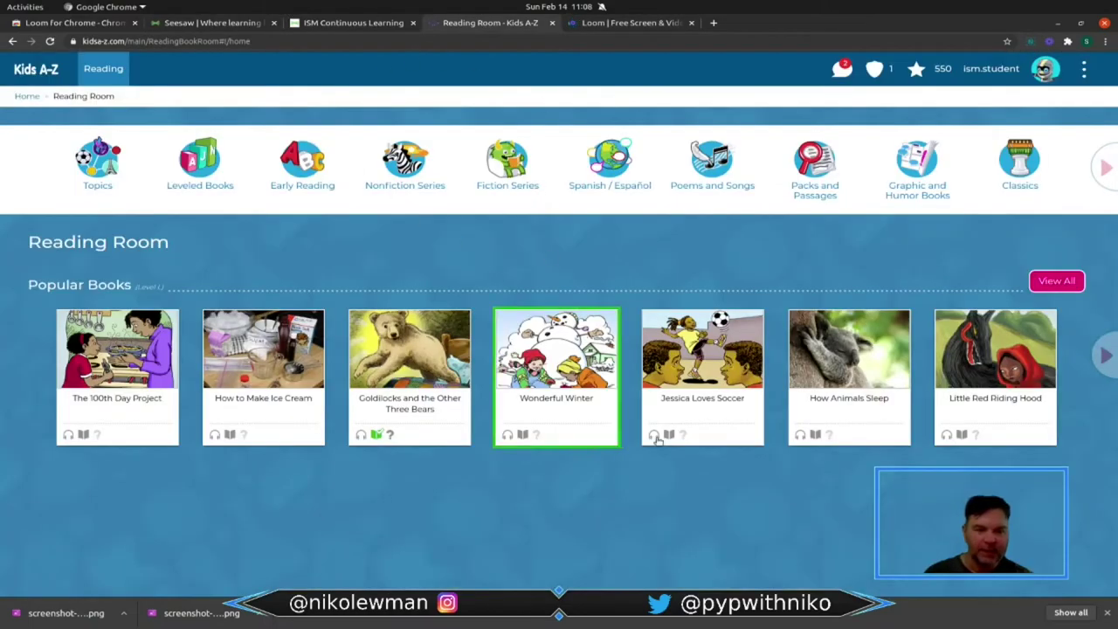
- Open Goldilocks and the Other Three Bears for reading and launch Loom without camera access
left_click(414, 409)
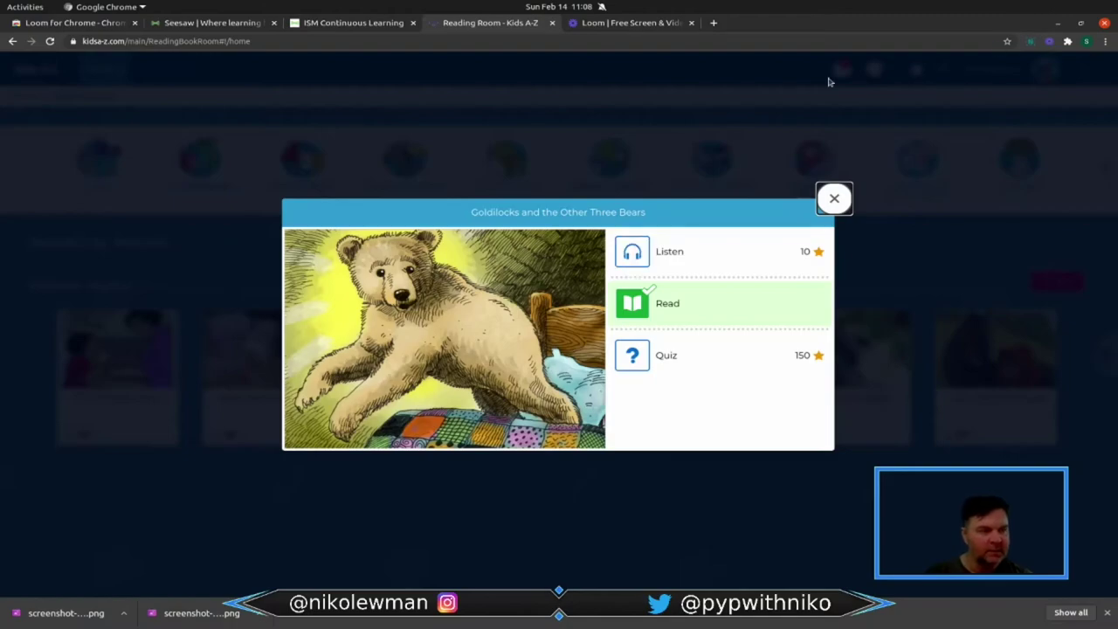
left_click(631, 306)
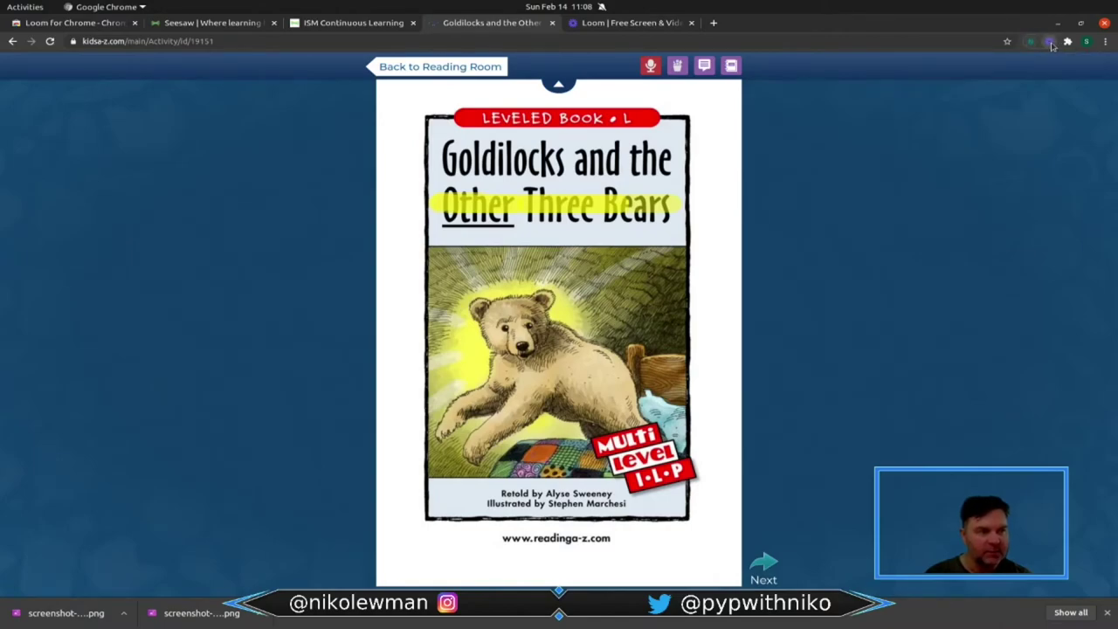
left_click(1052, 43)
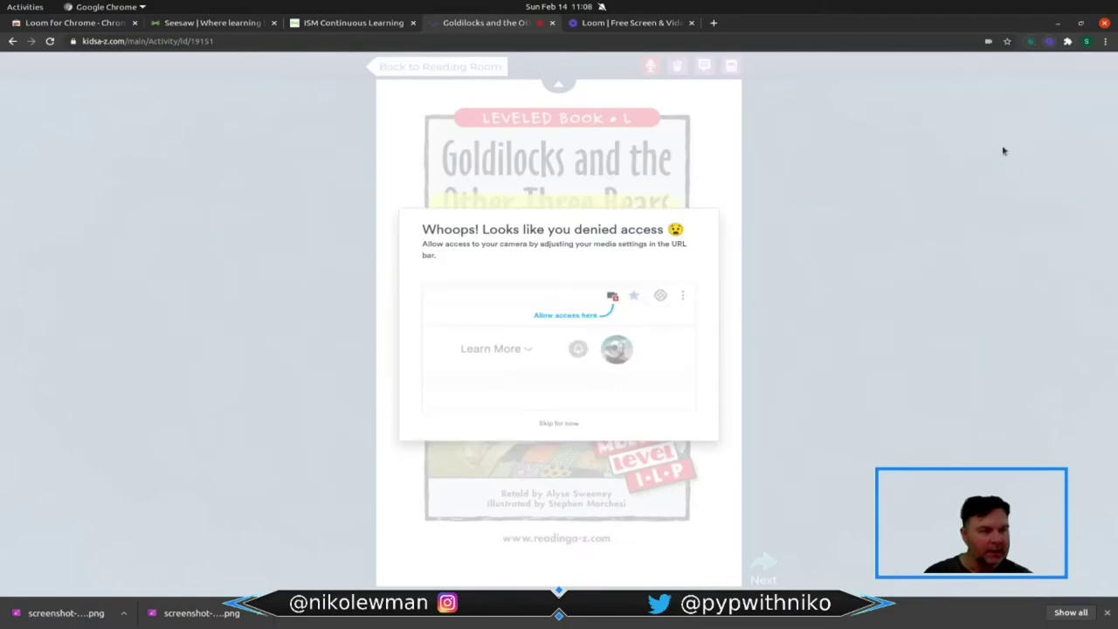
left_click(560, 424)
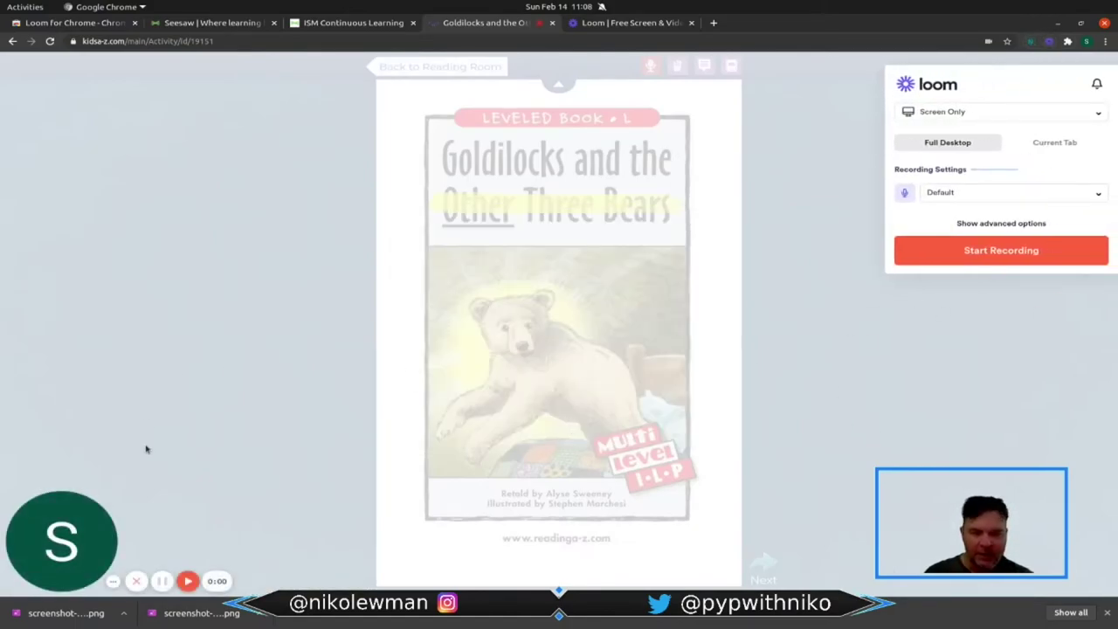
- Set Loom to Screen Only and start a new recording
mouse_move(35, 499)
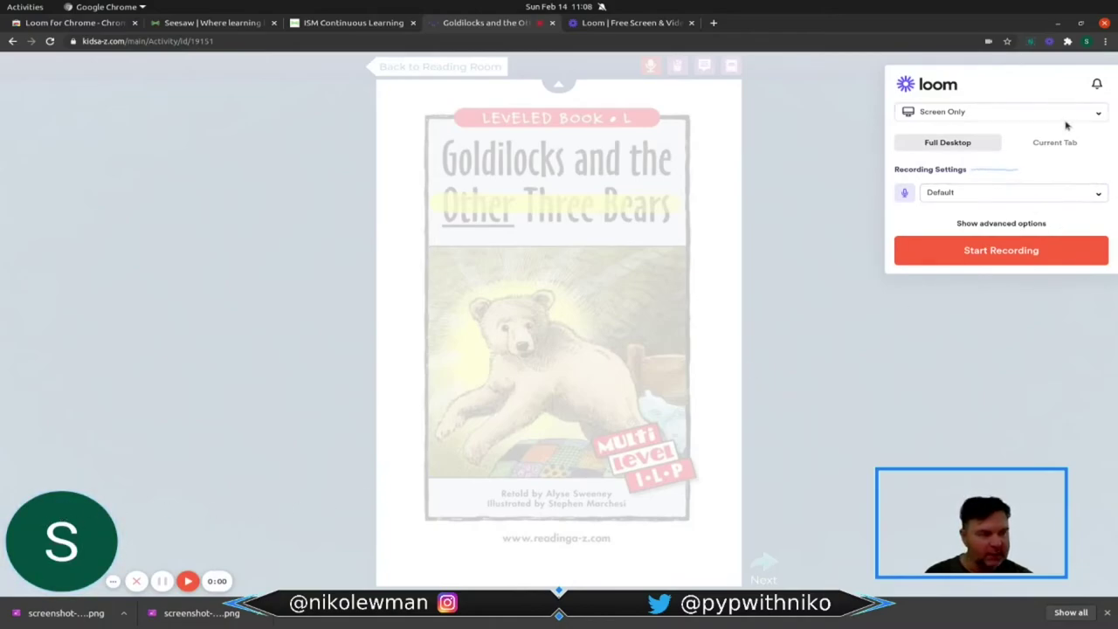
left_click(967, 112)
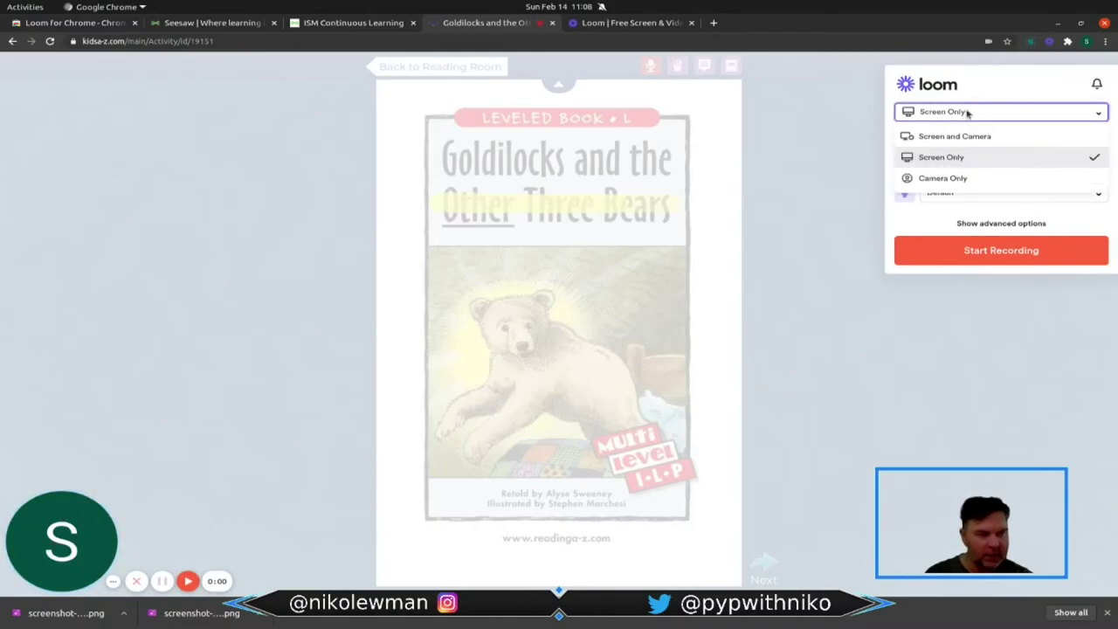
left_click(961, 158)
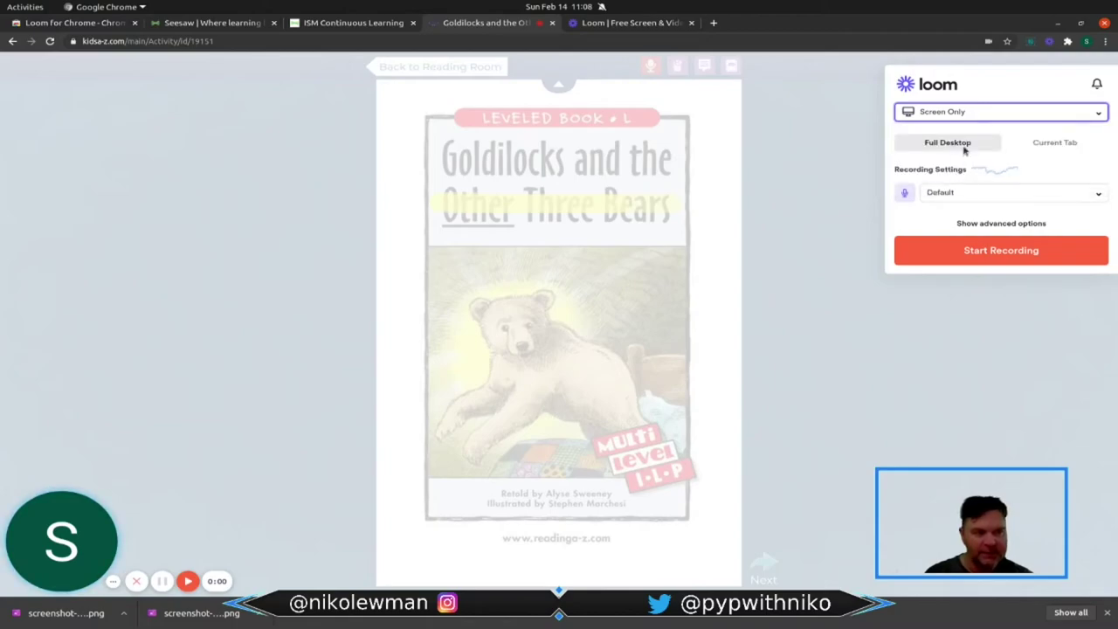
left_click(987, 253)
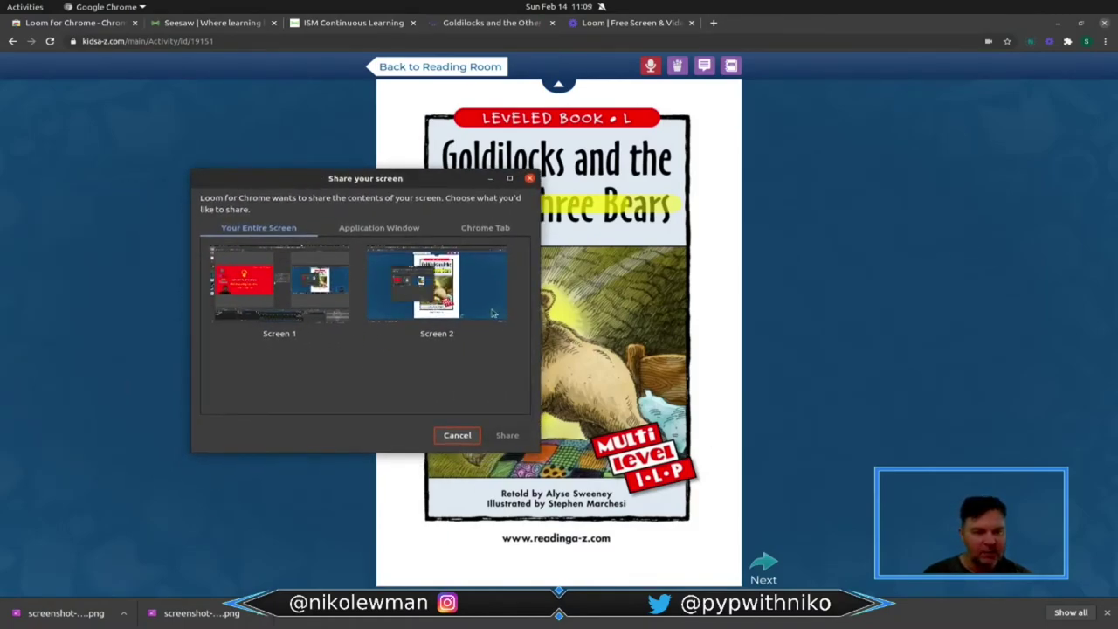
- Share only the Goldilocks book Chrome tab so the recording begins
left_click(461, 300)
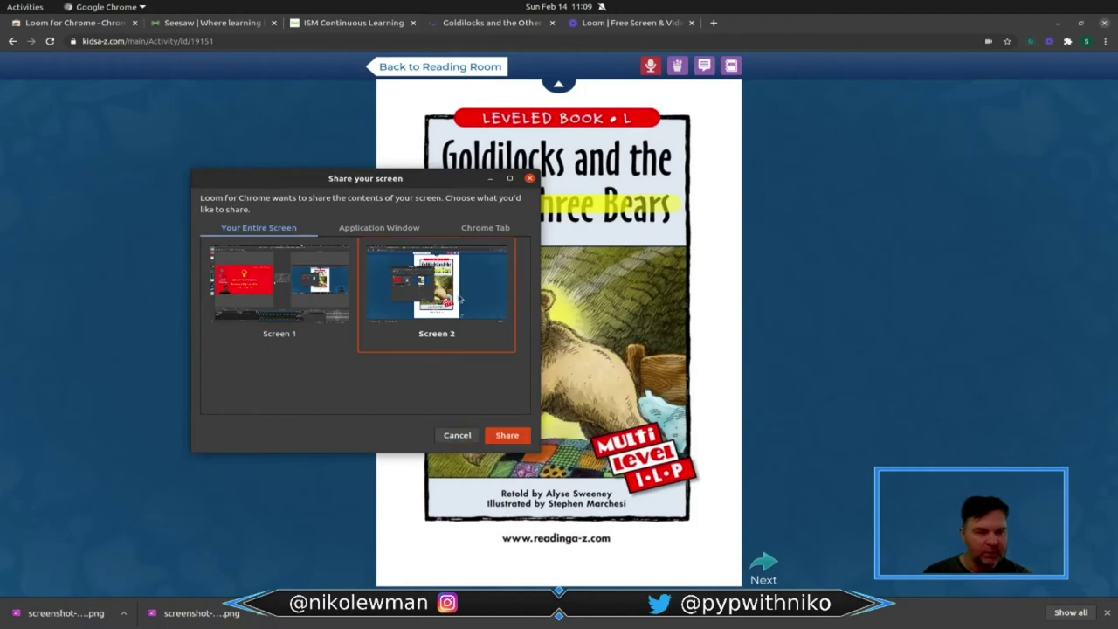
left_click(388, 229)
left_click(238, 273)
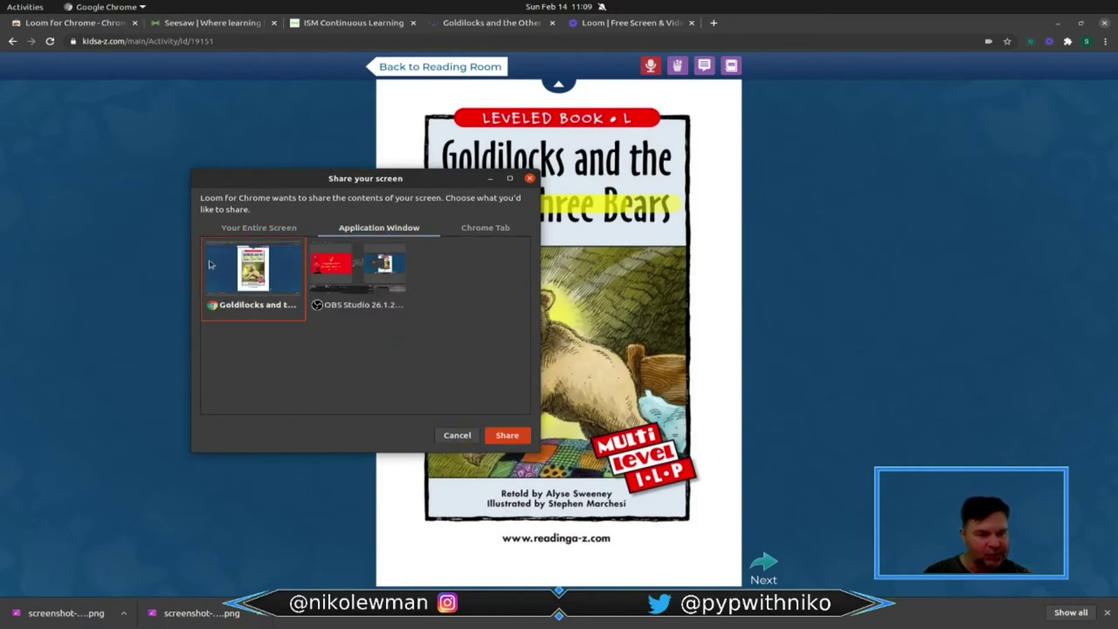
left_click(477, 231)
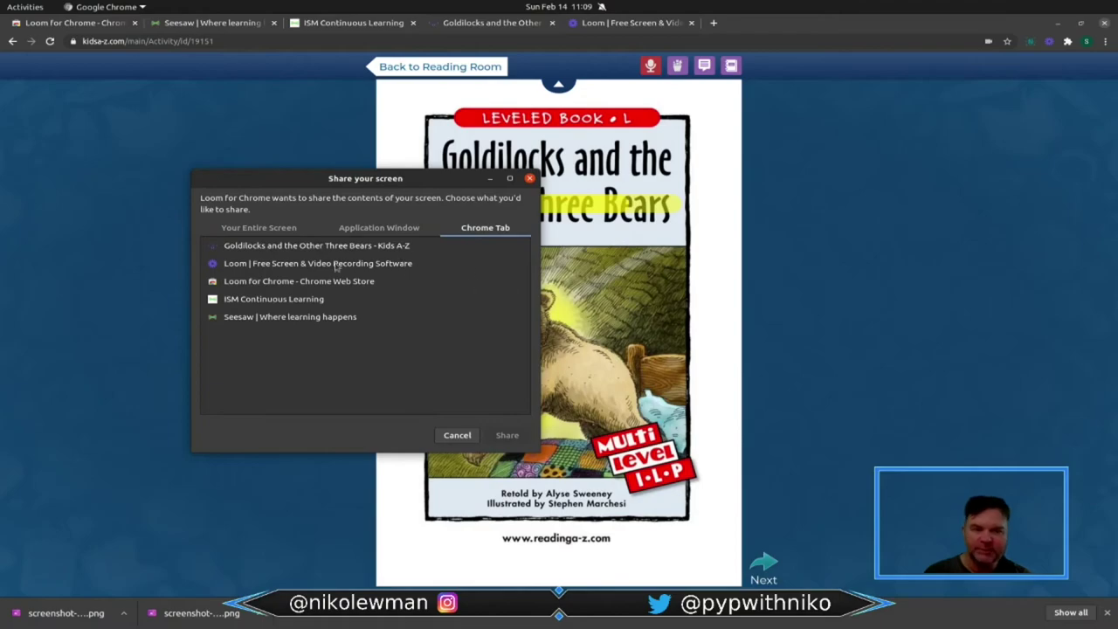
left_click(270, 248)
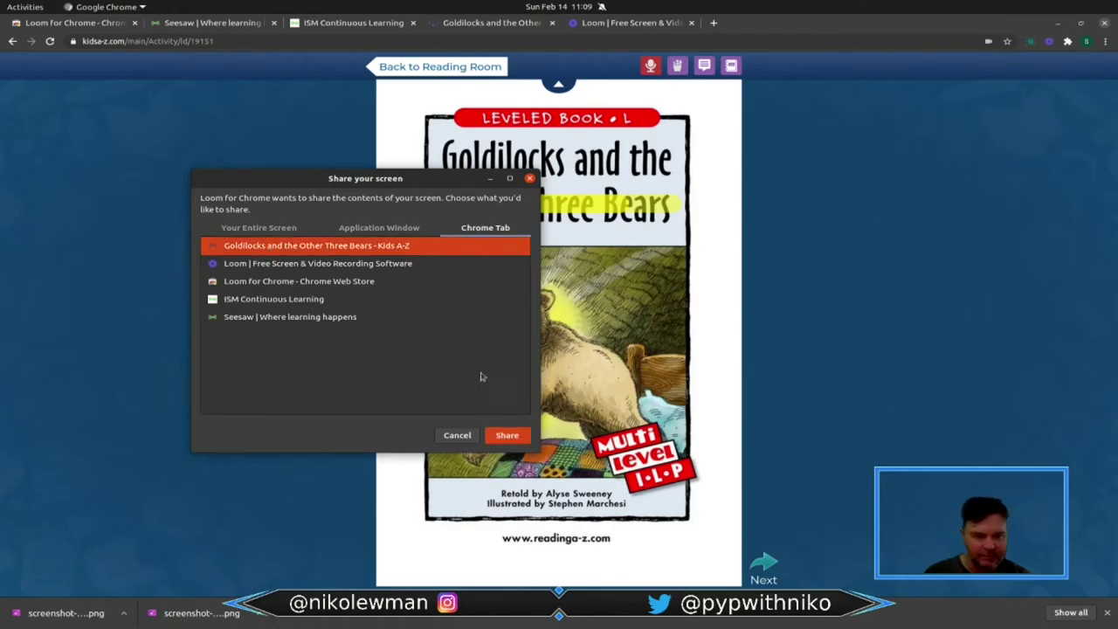
left_click(509, 435)
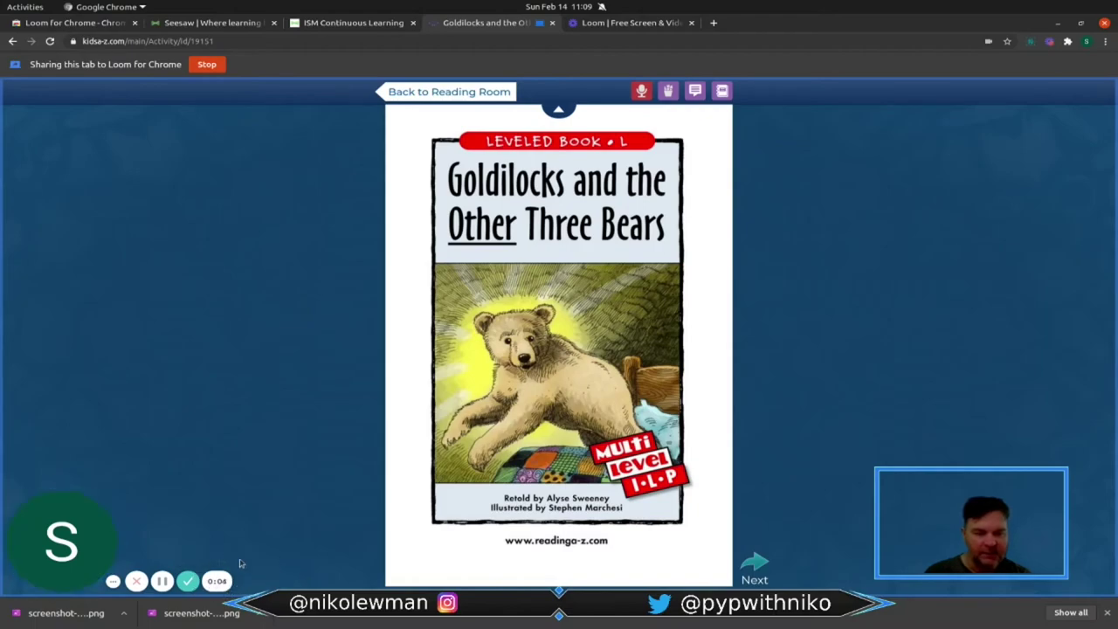
- Move the recording bubble aside, page through the book to page 6, and finish recording
left_click_drag(74, 533, 970, 525)
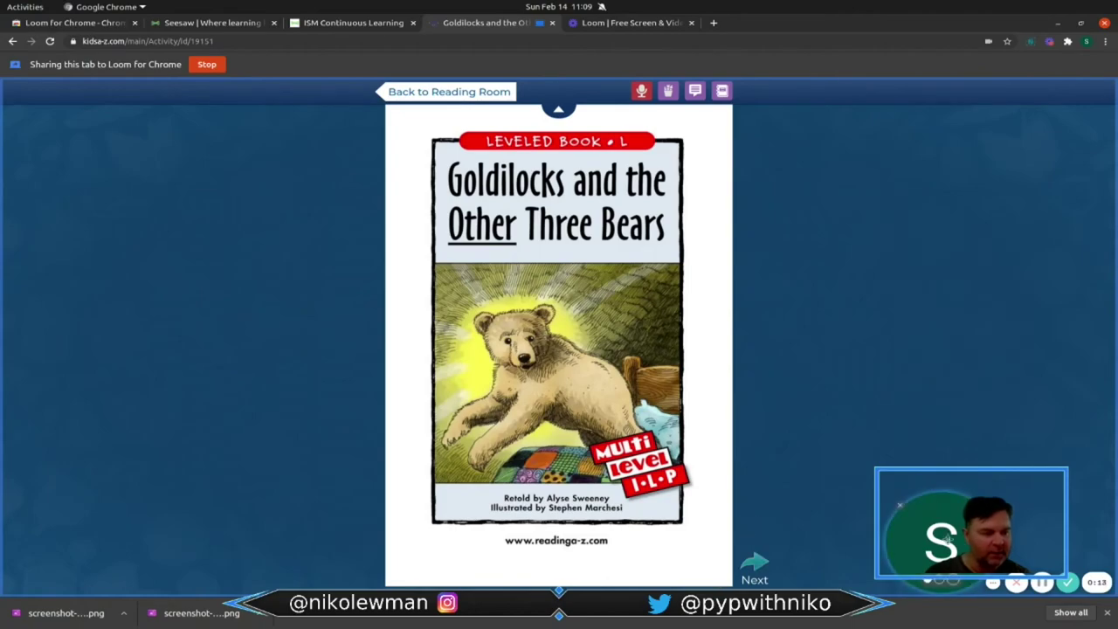
left_click(754, 566)
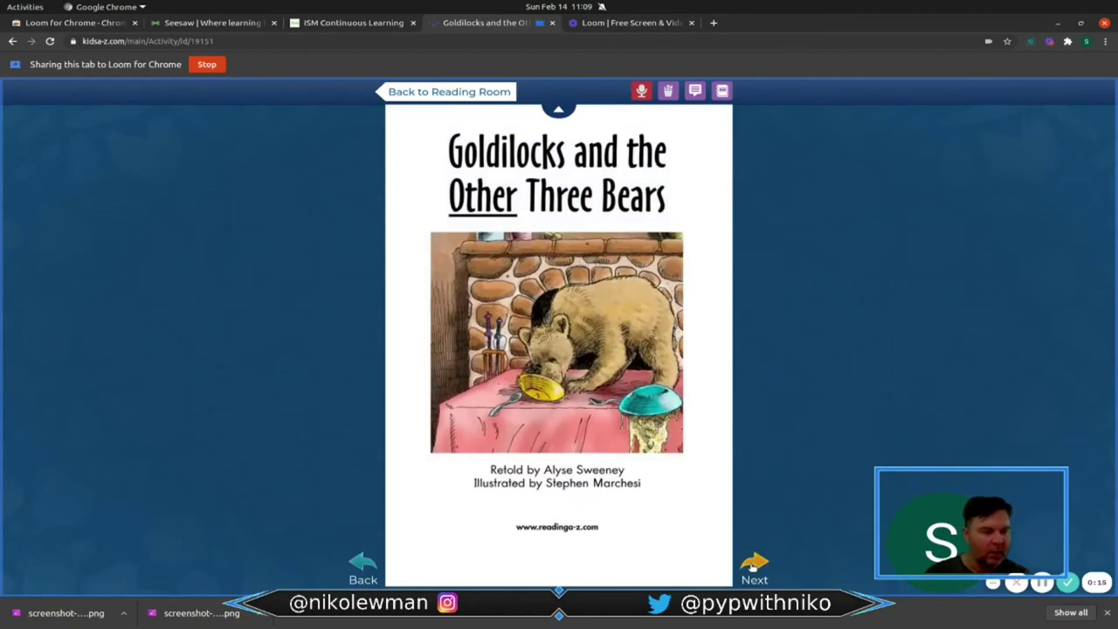
left_click(753, 566)
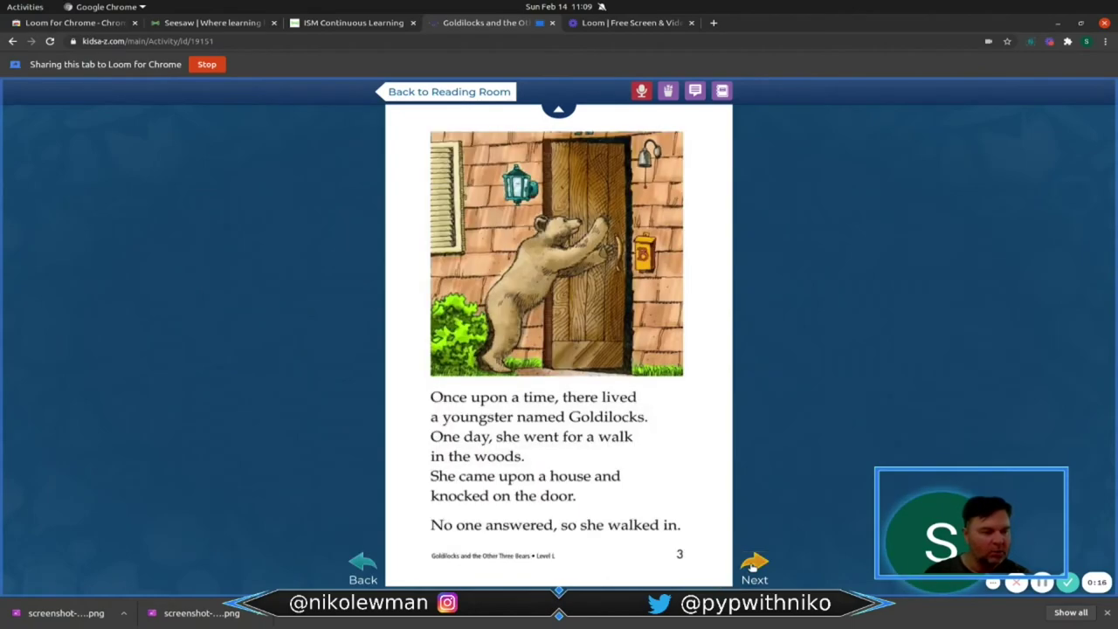
left_click(755, 567)
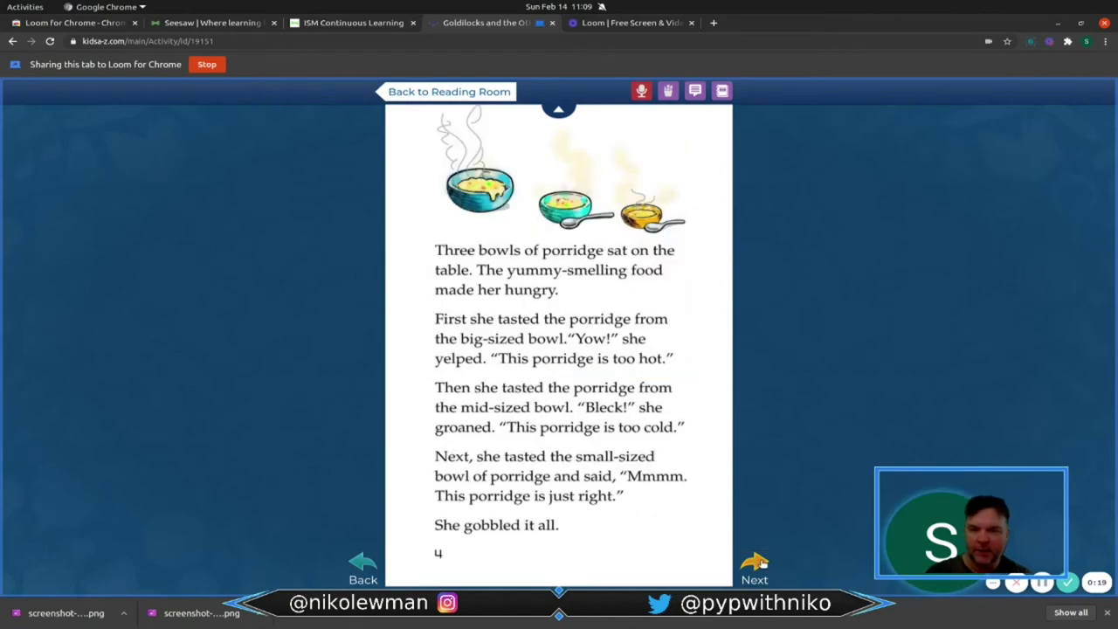
left_click(759, 564)
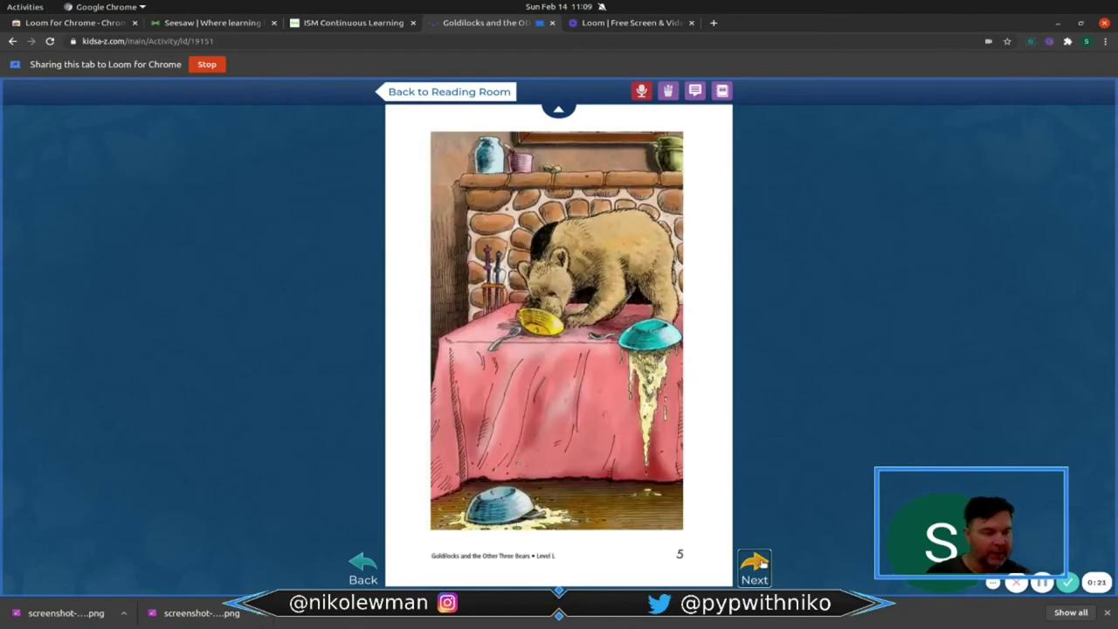
left_click(755, 561)
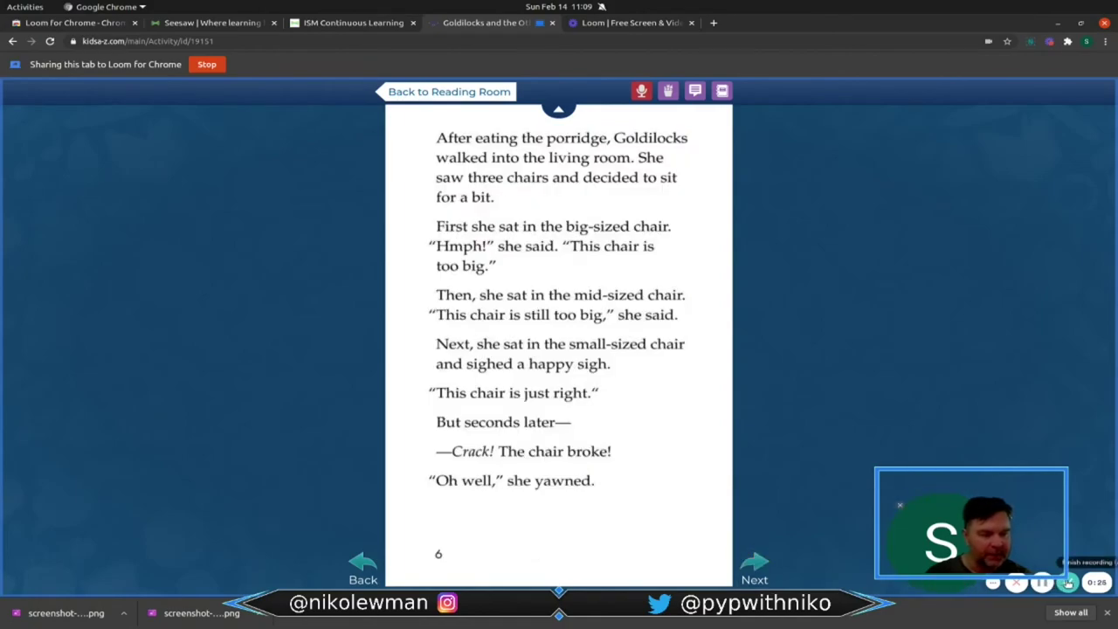
left_click(1067, 584)
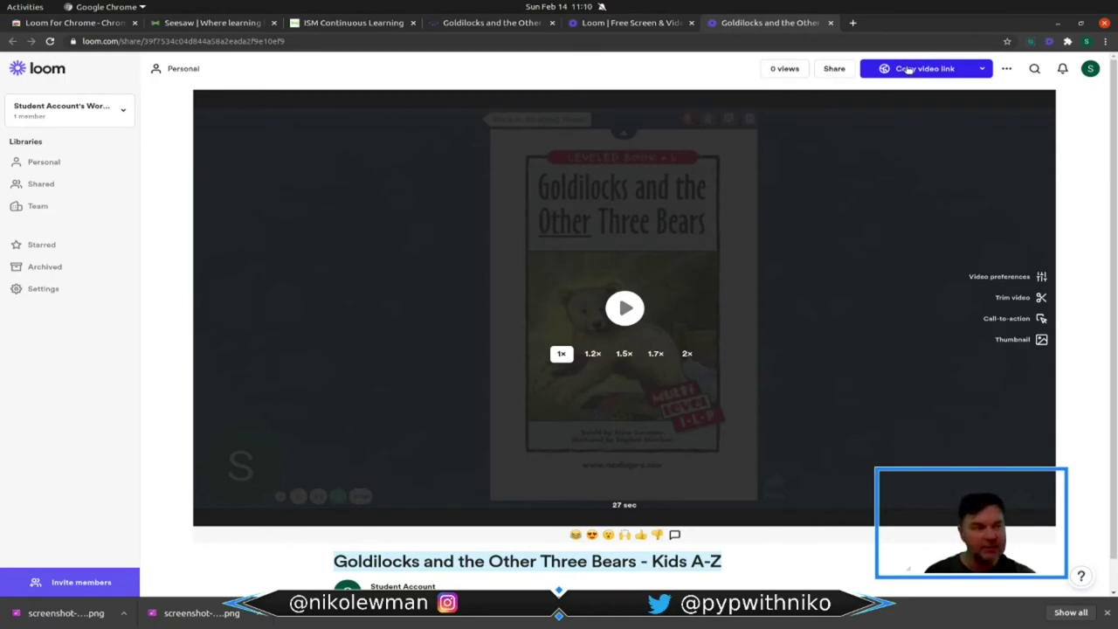
- Download the 27-second Goldilocks reading video as an MP4, then return to the Loom for Chrome tab
left_click(1007, 68)
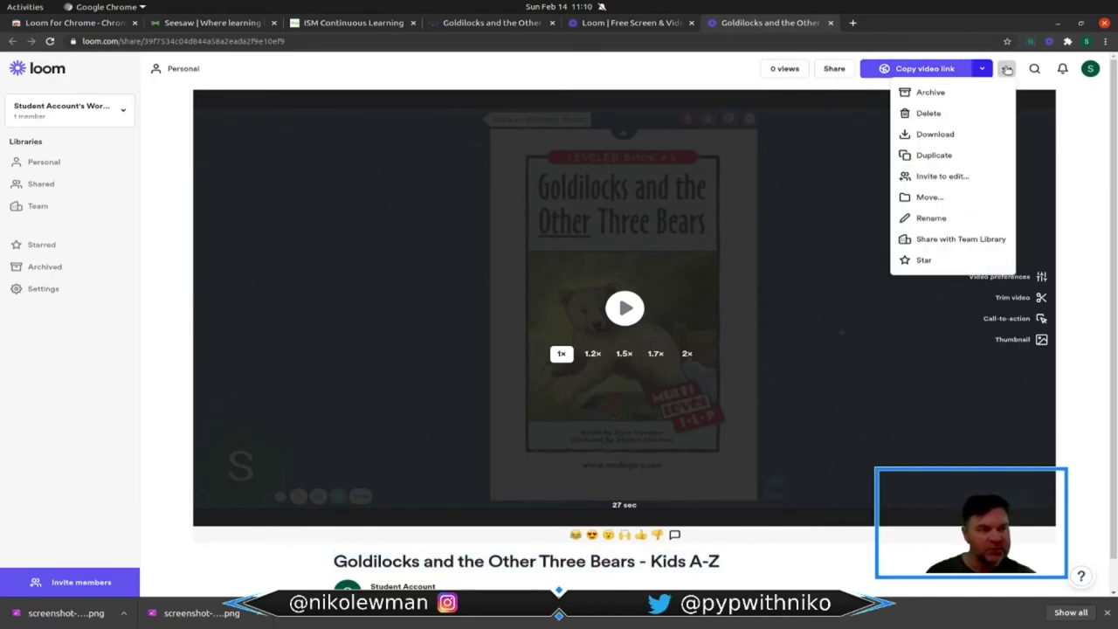
left_click(931, 137)
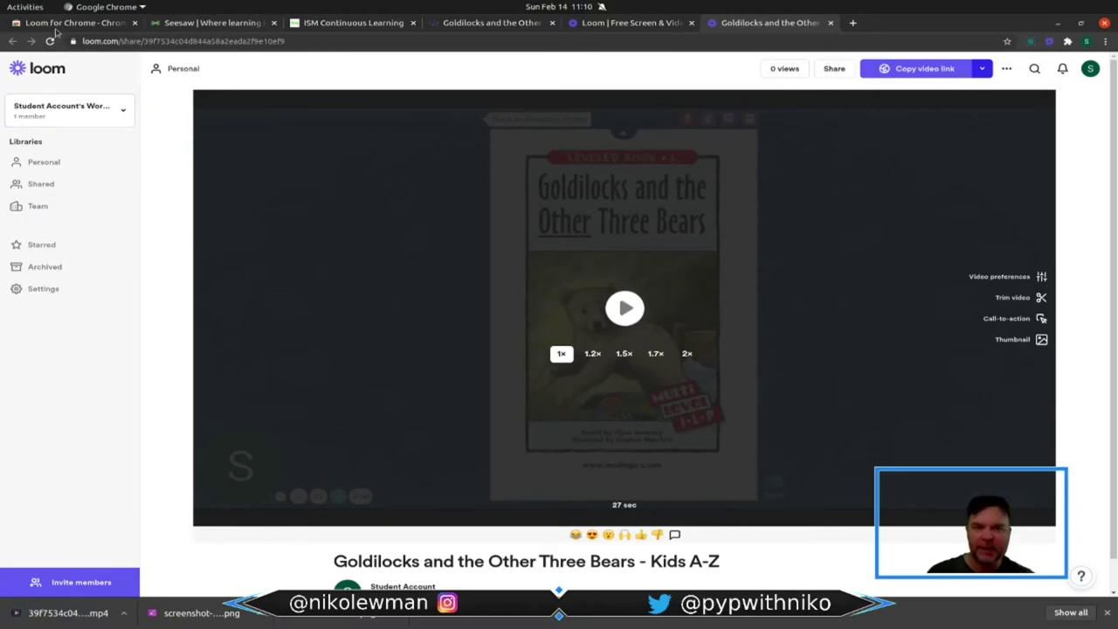
left_click(57, 23)
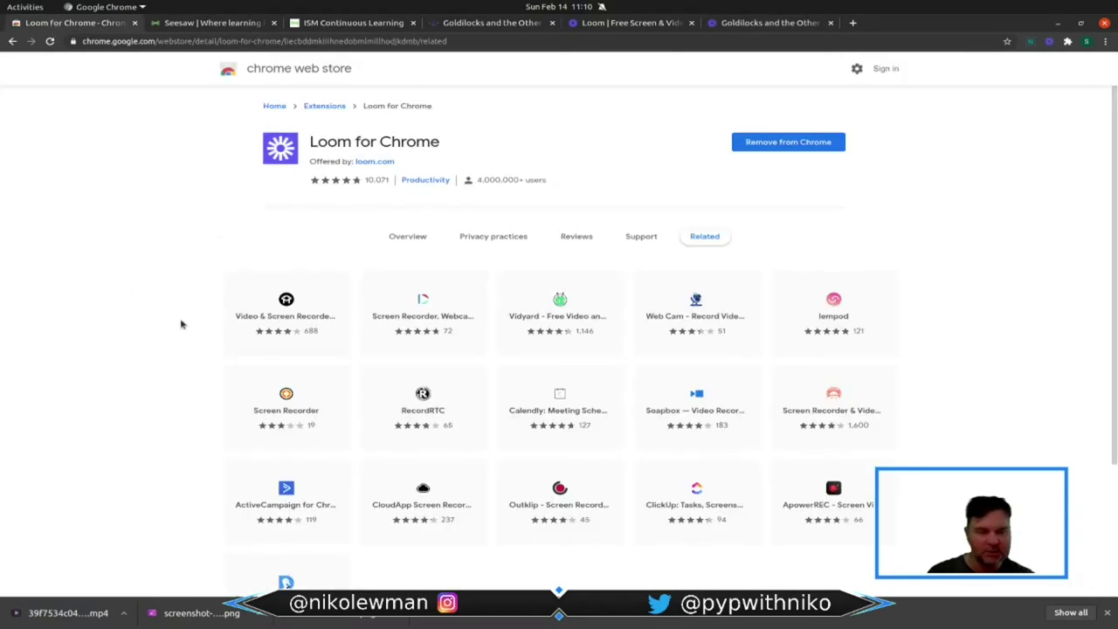
- Log in to Seesaw and upload the downloaded Goldilocks MP4 into a new journal post
left_click(208, 26)
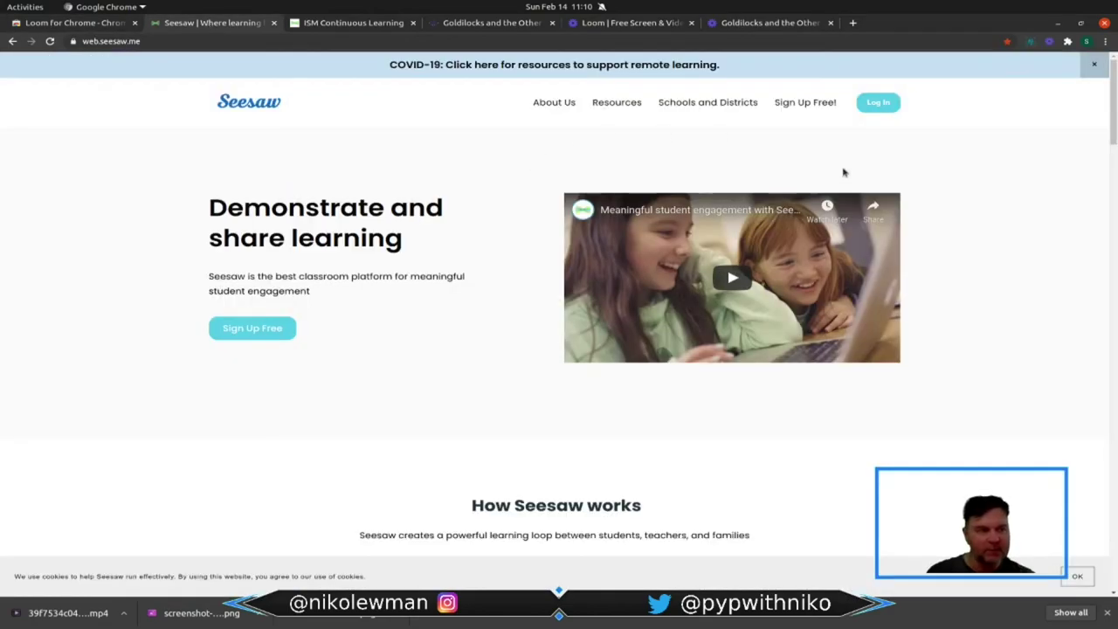
left_click(880, 103)
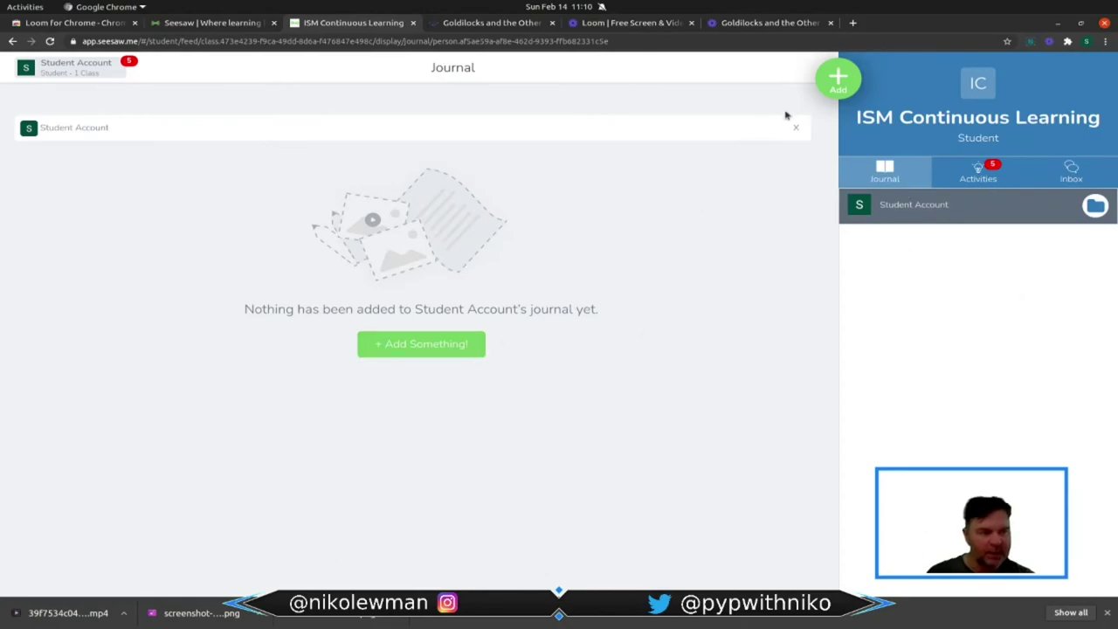
left_click(838, 80)
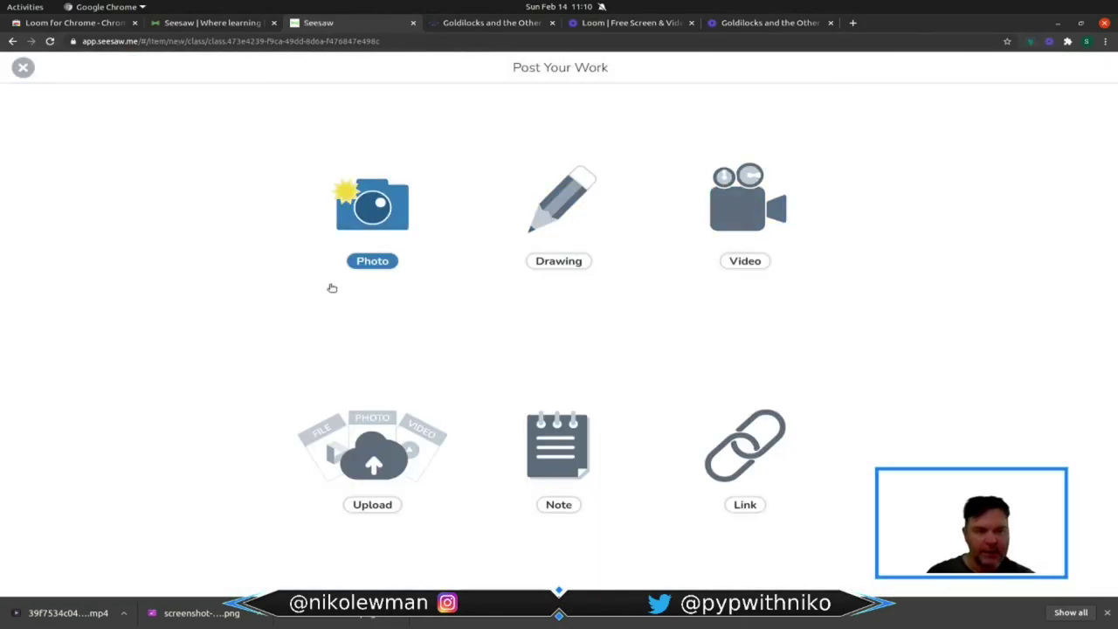
left_click(378, 459)
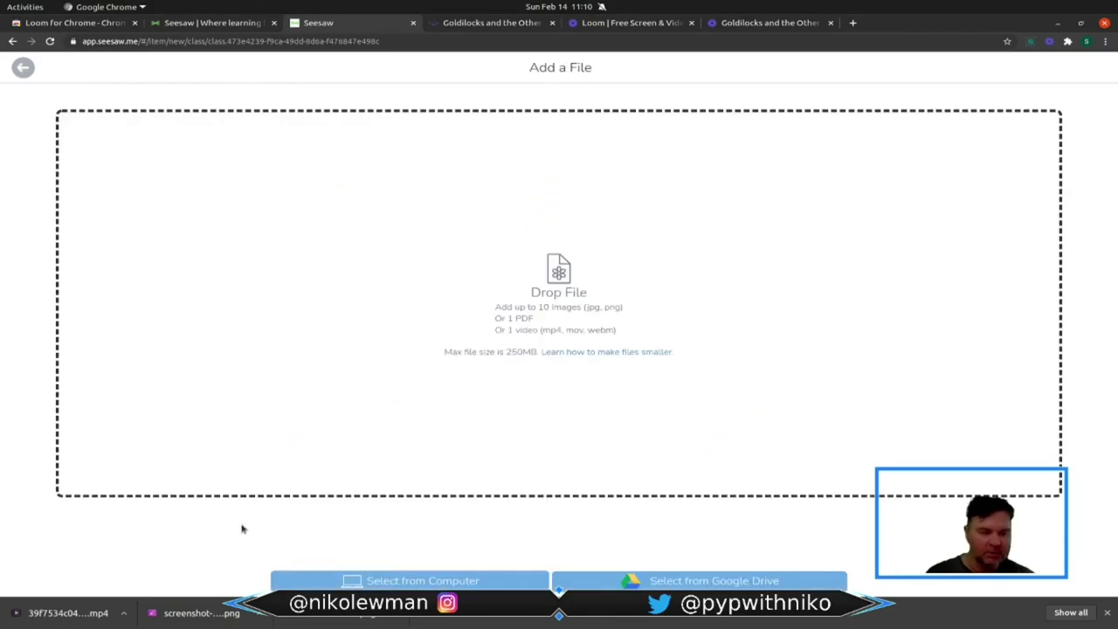
mouse_move(61, 614)
left_mouse_down()
mouse_move(507, 445)
mouse_move(619, 306)
left_mouse_up()
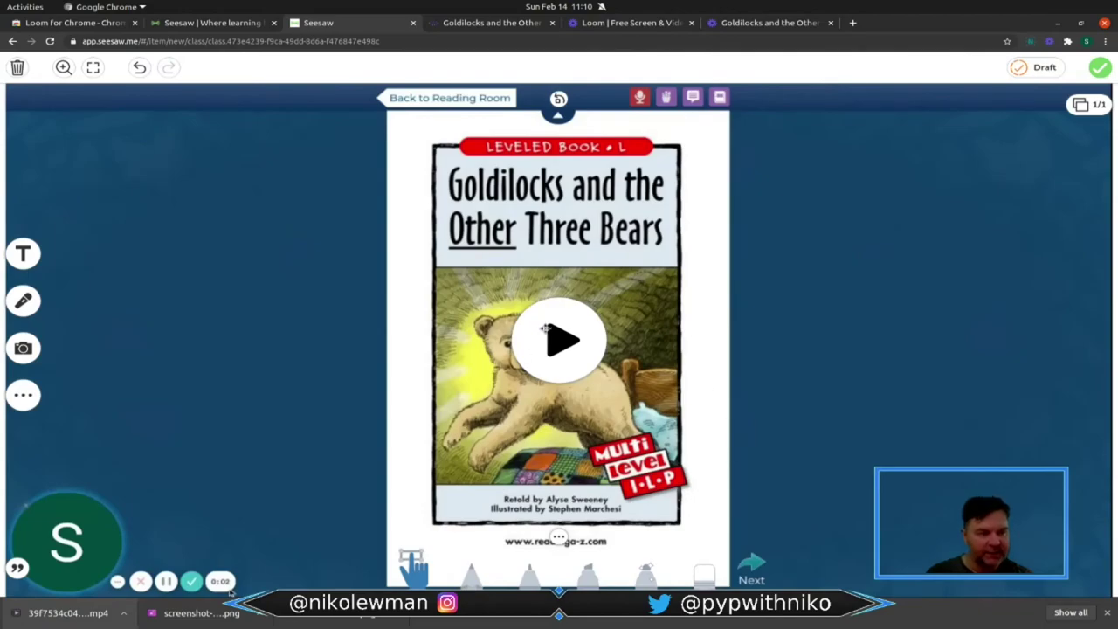
- Add a second page holding the Kids A-Z Goldilocks cover screenshot PNG from Downloads
left_click(1088, 104)
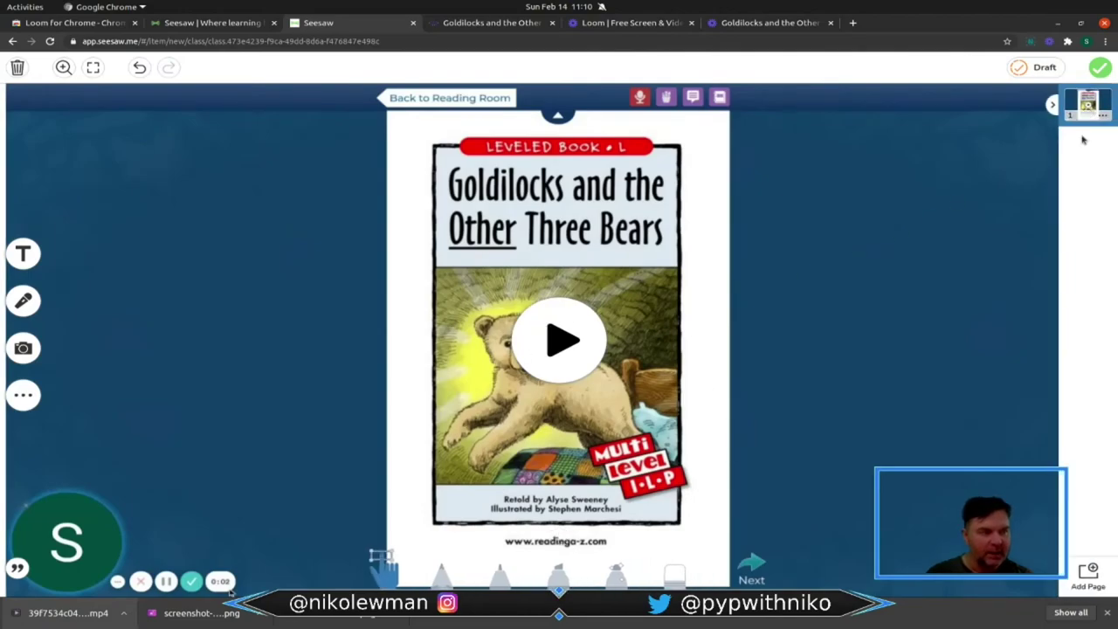
left_click(1092, 575)
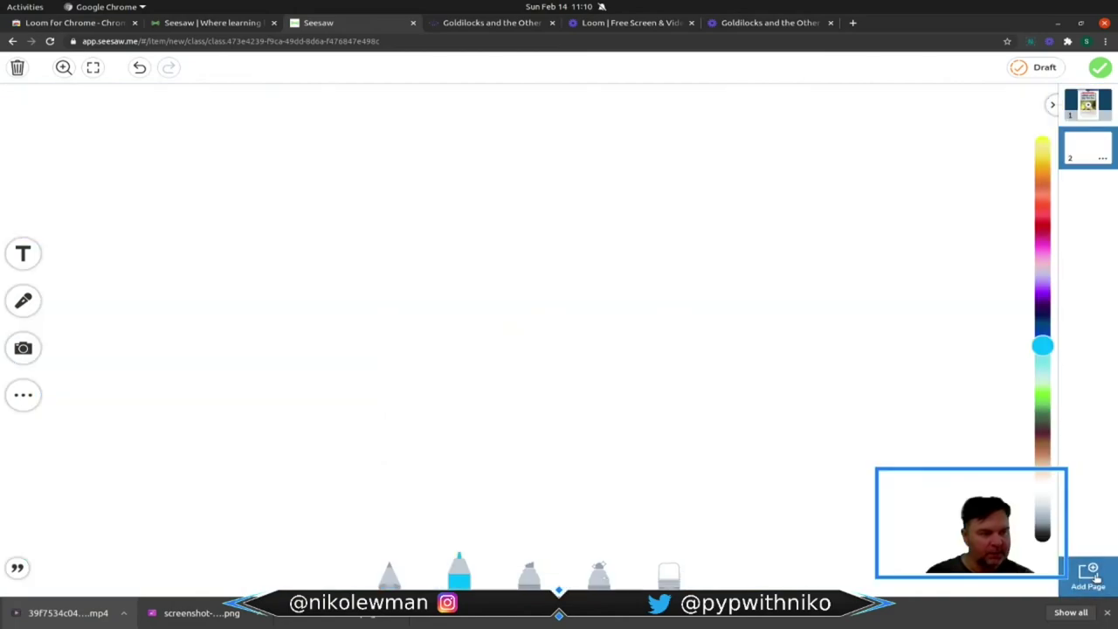
left_click(23, 348)
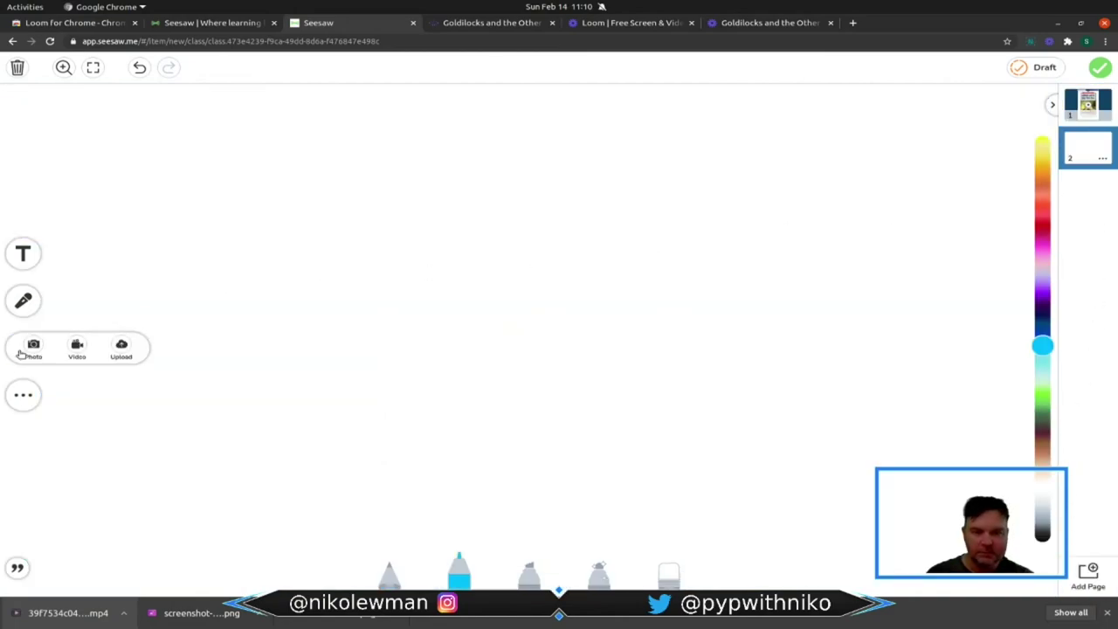
left_click(119, 345)
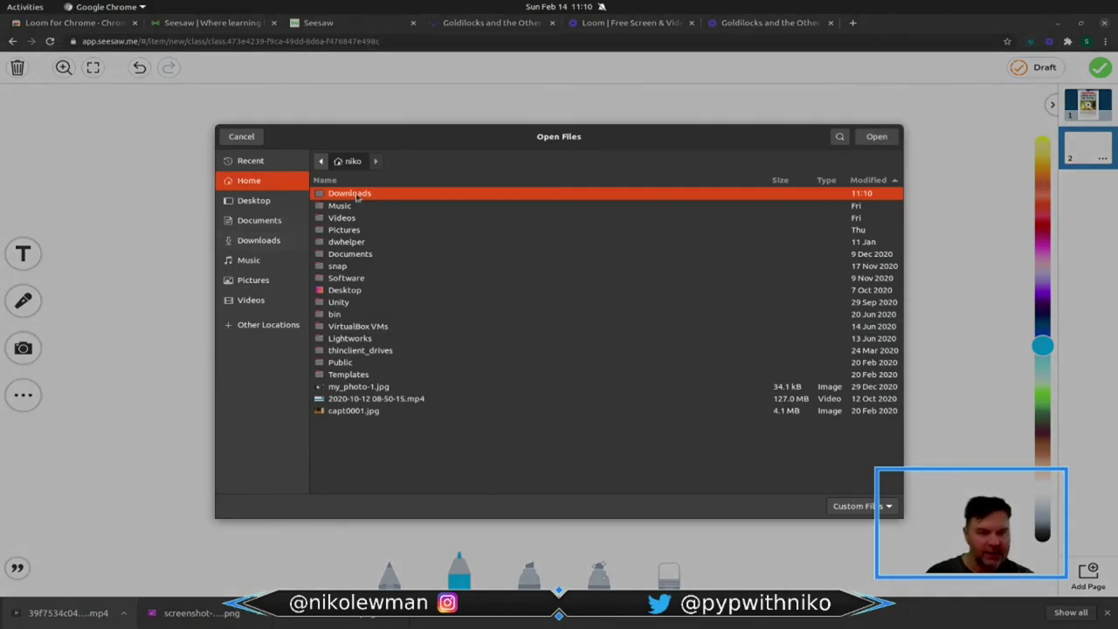
left_click(262, 241)
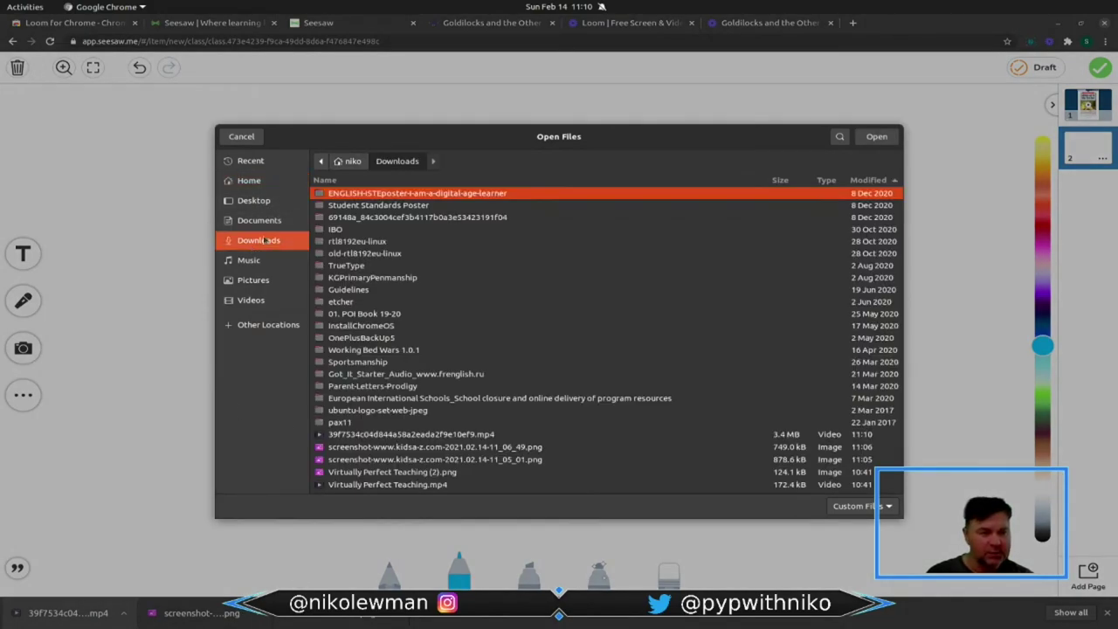
left_click(367, 460)
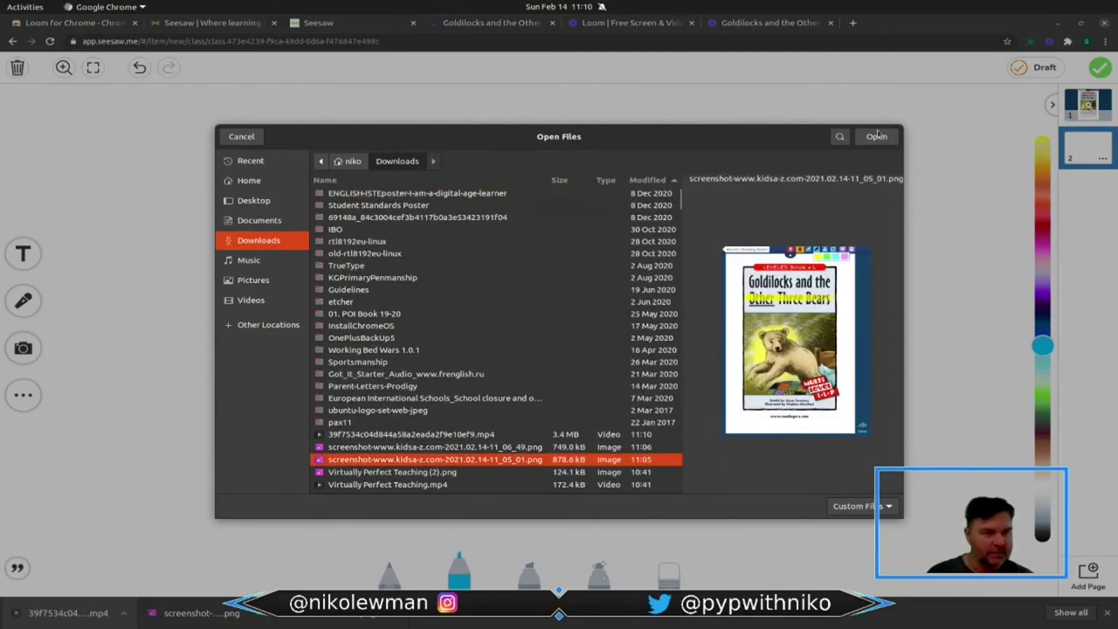
left_click(877, 137)
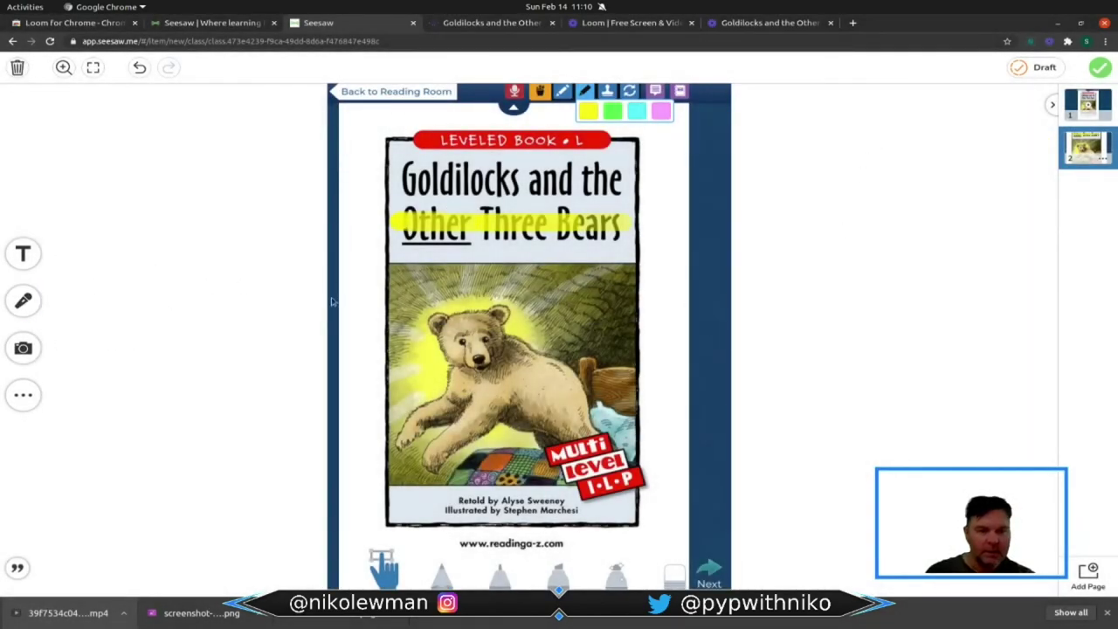
- Record a 22-second voice narration over the Goldilocks cover screenshot on page 2
left_click(22, 298)
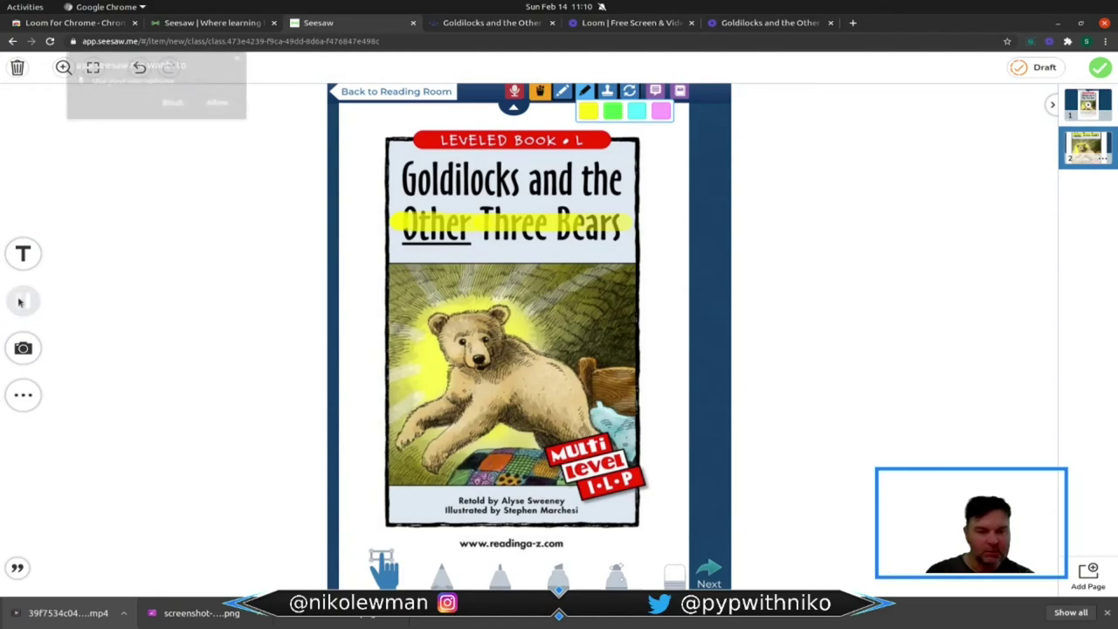
left_click(221, 103)
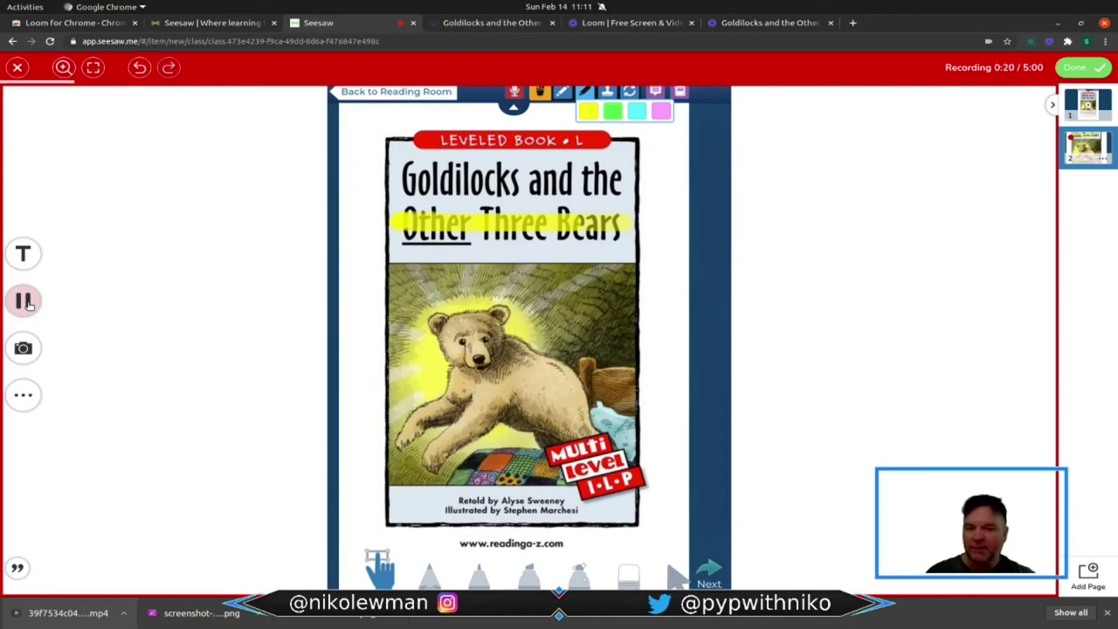
left_click(24, 302)
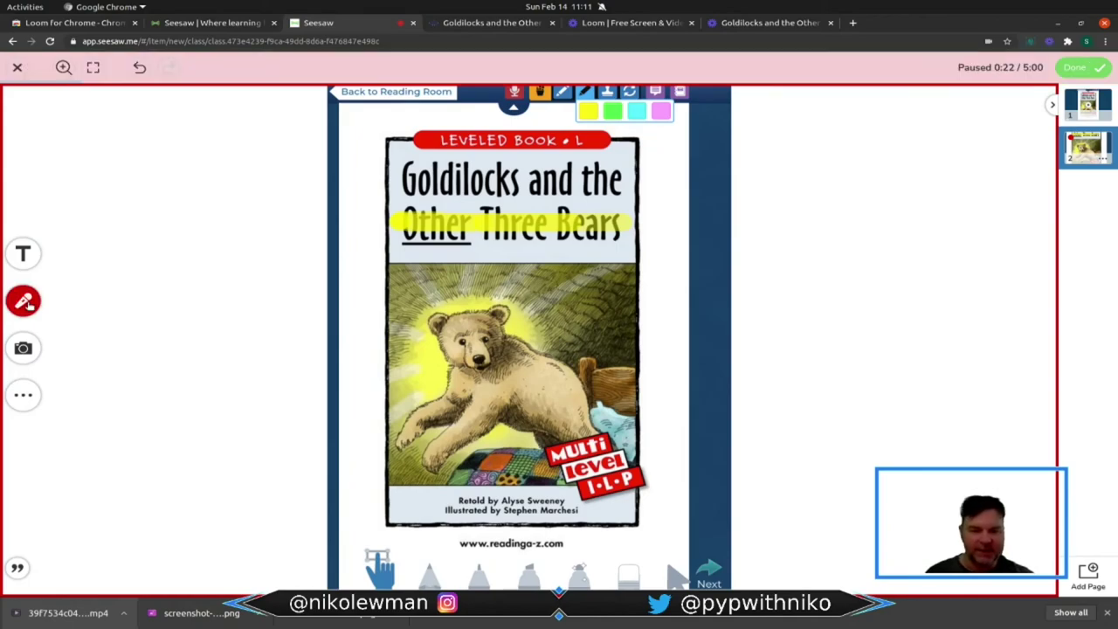
left_click(1077, 68)
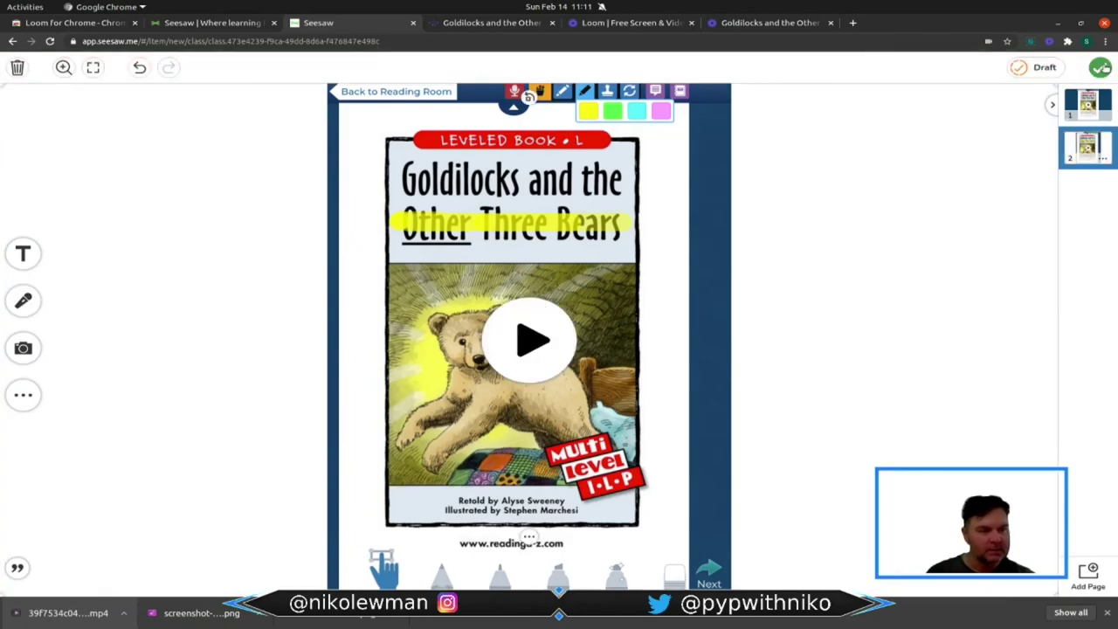
- Submit the two-page post to the Seesaw journal for teacher approval
left_click(1100, 67)
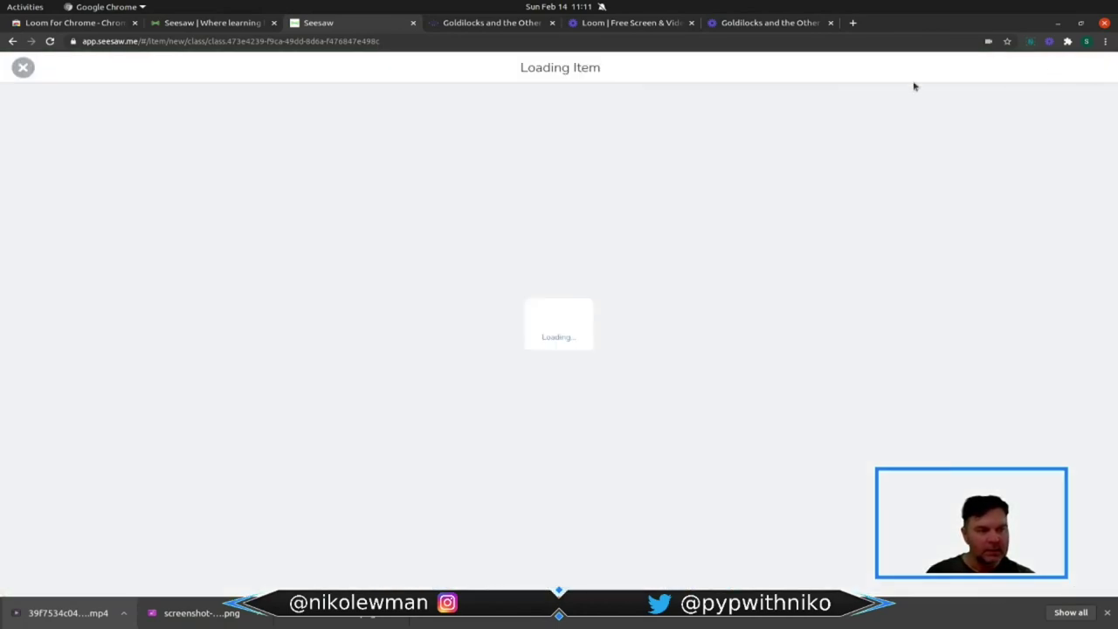